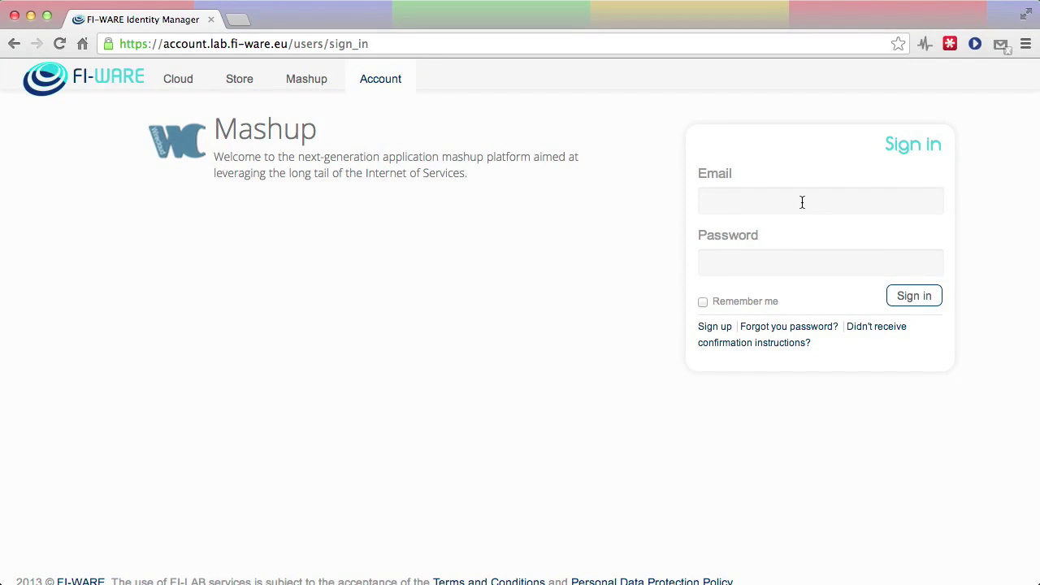
Enter the account e-mail in the FI-WARE Identity Manager sign-in form and move to the password field
{"action": "left_click", "coordinate": [802, 203]}
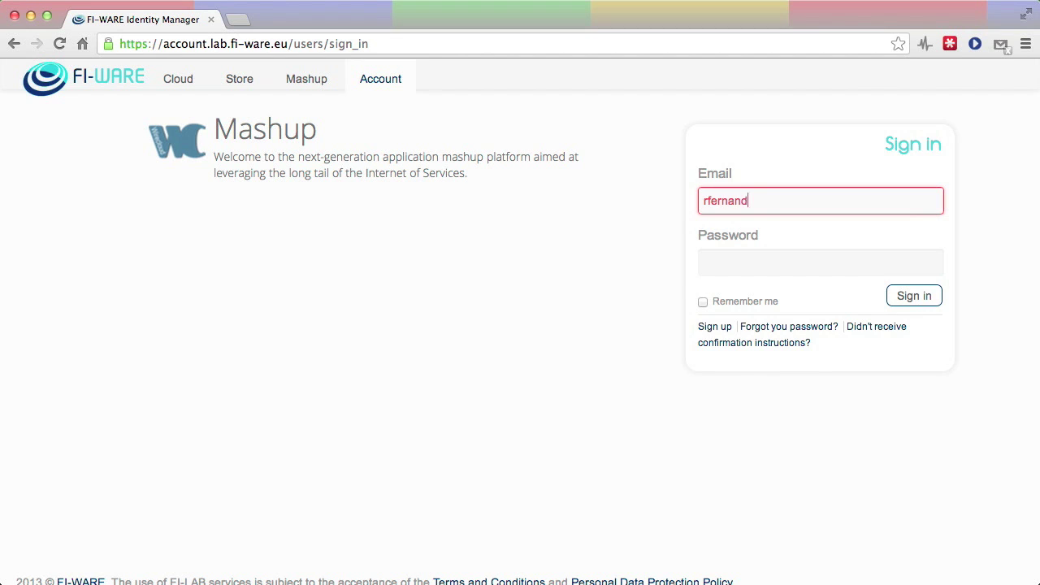
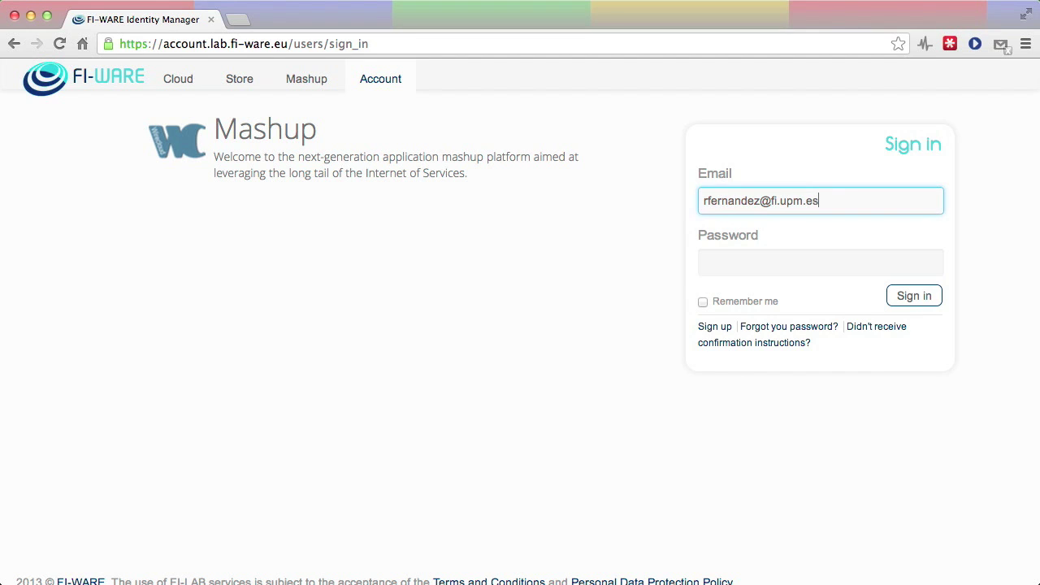
{"action": "key", "text": "Tab"}
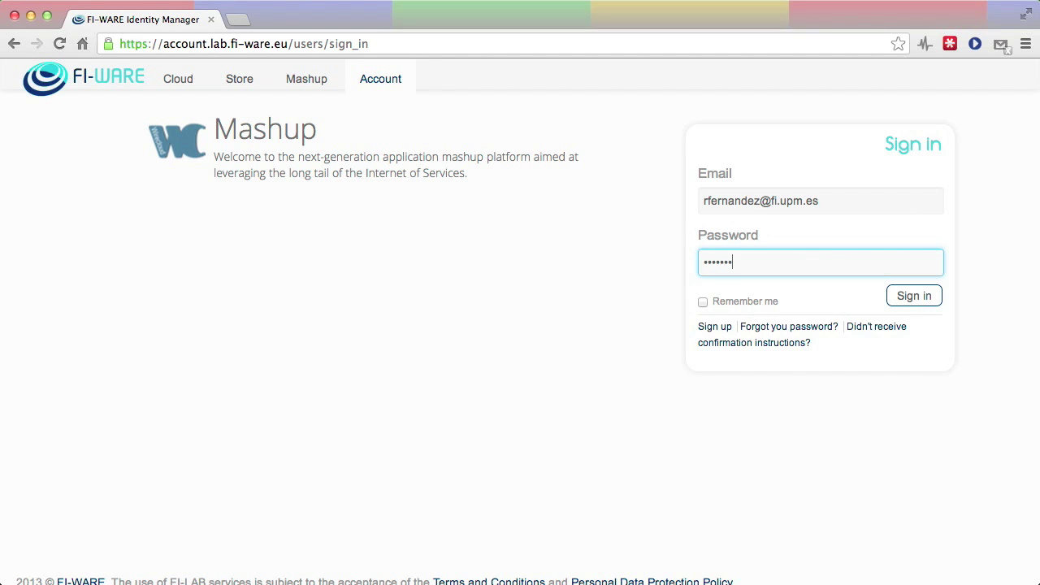
Sign in, switch the WireCloud marketplace to FI-LAB and scroll through its offerings
{"action": "left_click", "coordinate": [913, 298]}
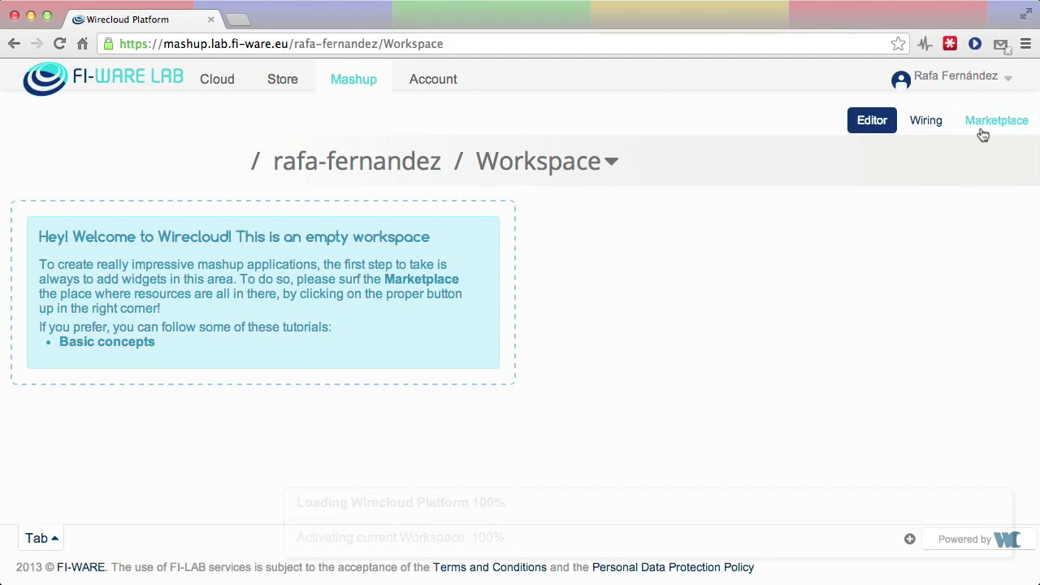
{"action": "left_click", "coordinate": [980, 121]}
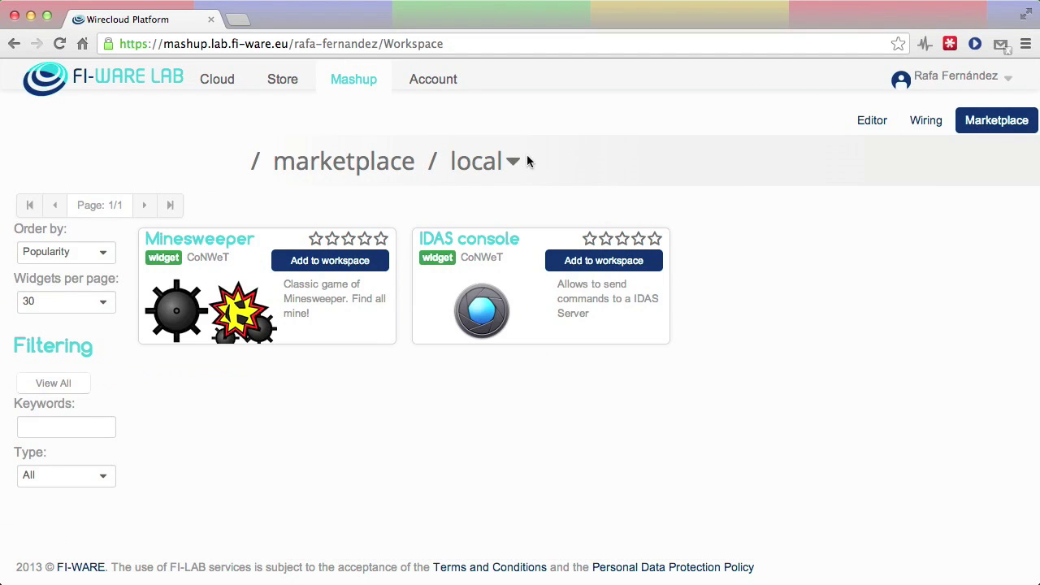
{"action": "left_click", "coordinate": [513, 161]}
{"action": "left_click", "coordinate": [450, 225]}
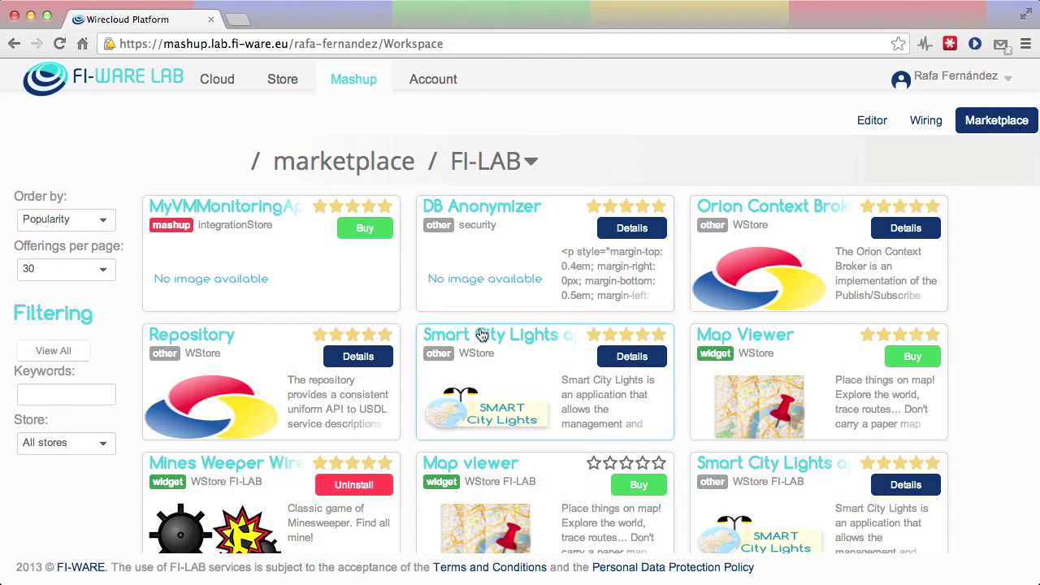
{"action": "scroll", "coordinate": [493, 397], "scroll_direction": "down", "scroll_amount": 5}
{"action": "scroll", "coordinate": [493, 398], "scroll_direction": "down", "scroll_amount": 15}
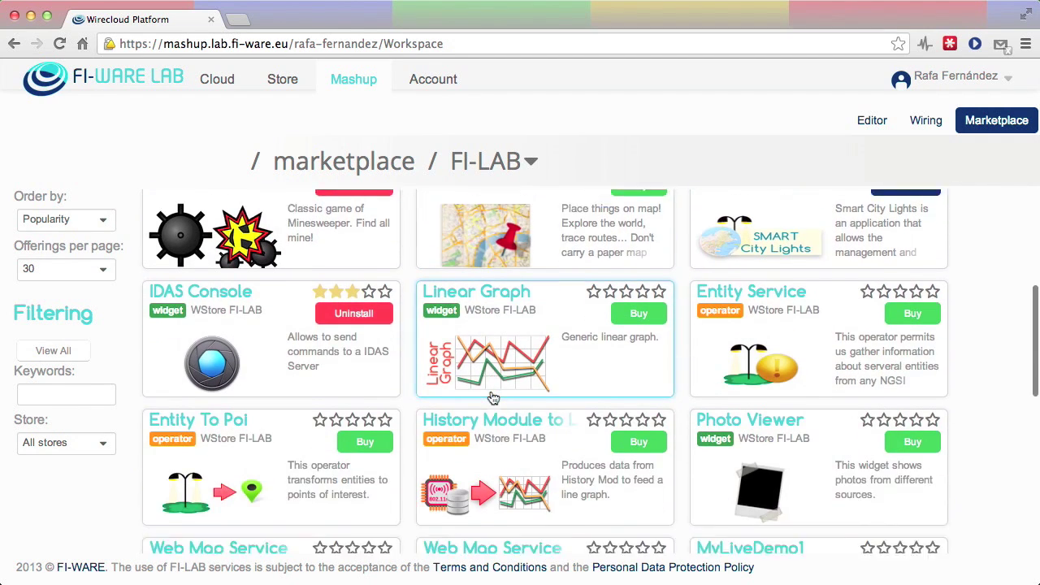
{"action": "scroll", "coordinate": [493, 397], "scroll_direction": "down", "scroll_amount": 3}
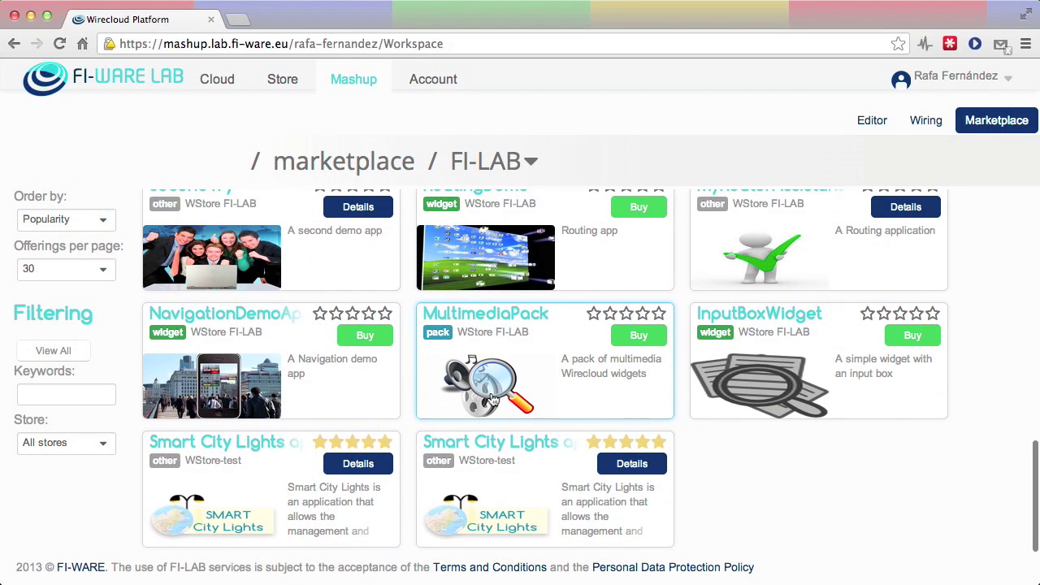
Open MultimediaPack's details, check its Resources tab, and start buying the pack
{"action": "left_click", "coordinate": [501, 317]}
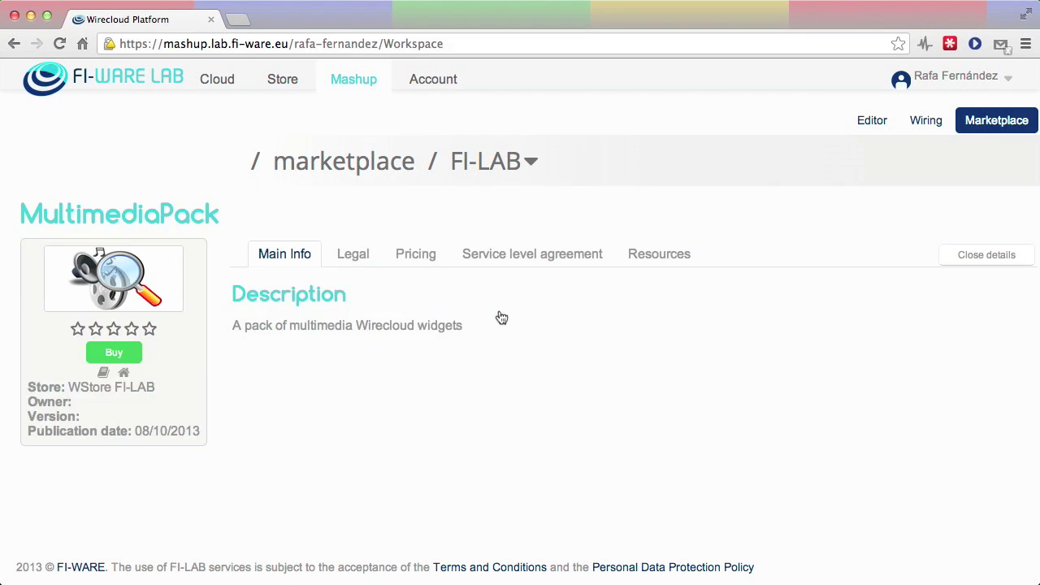
{"action": "left_click", "coordinate": [689, 256]}
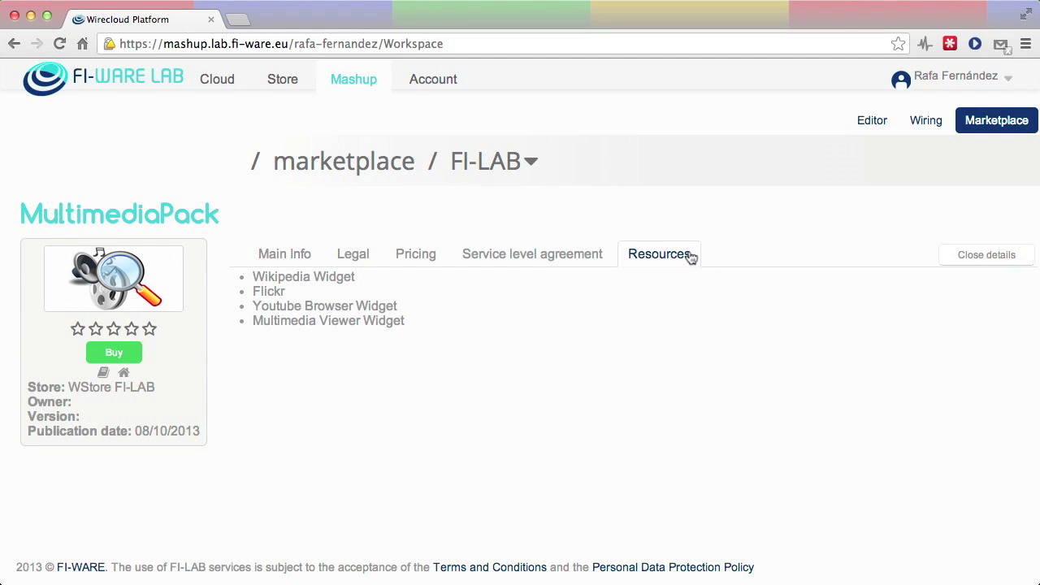
{"action": "left_click", "coordinate": [132, 354]}
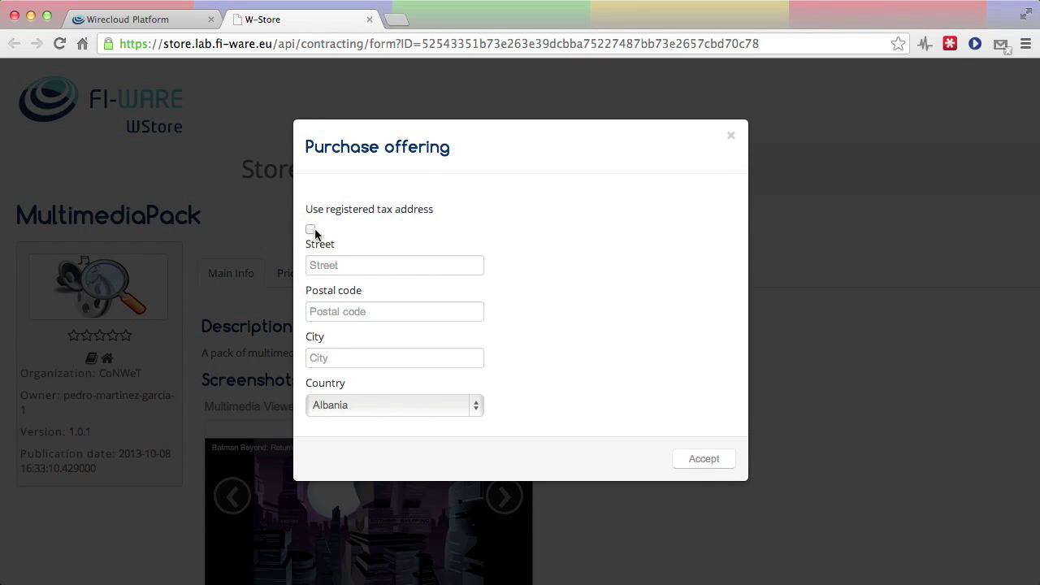
Buy MultimediaPack in WStore with the registered tax address and end the purchase
{"action": "left_click", "coordinate": [310, 229]}
{"action": "left_click", "coordinate": [703, 272]}
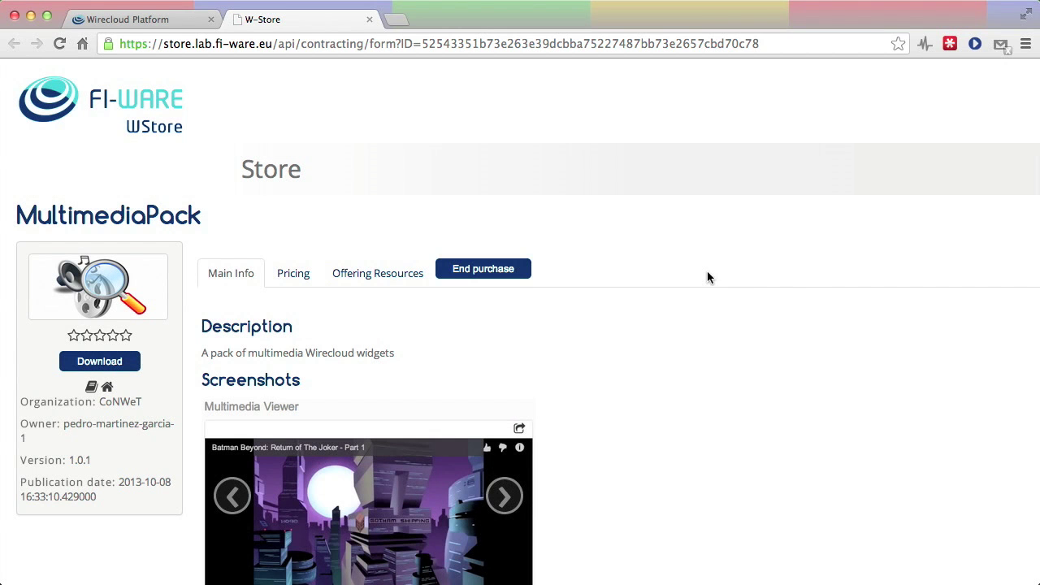
{"action": "left_click", "coordinate": [455, 276]}
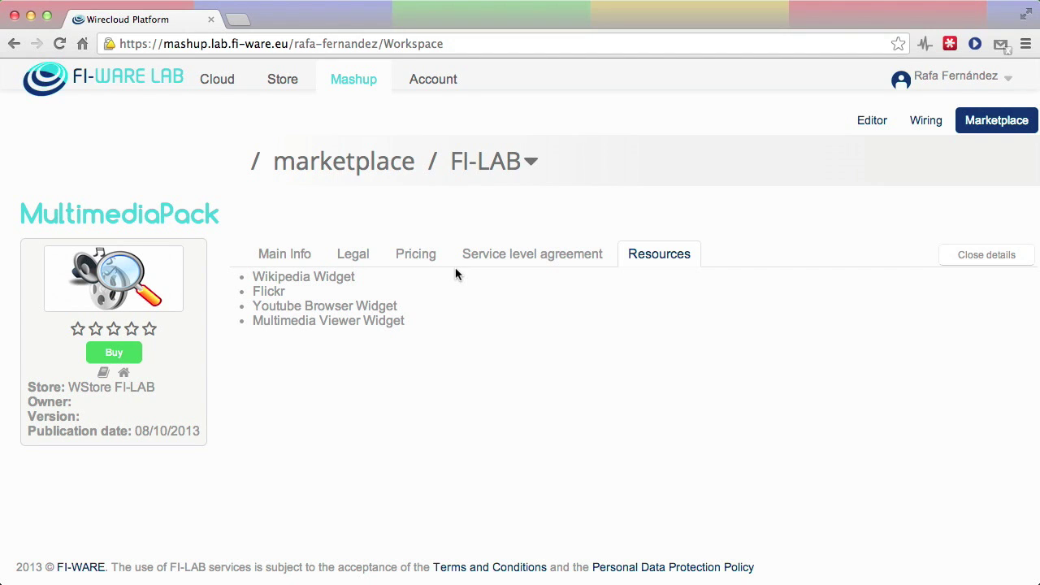
Close the MultimediaPack details and reopen them from its now-purchased card
{"action": "left_click", "coordinate": [975, 257]}
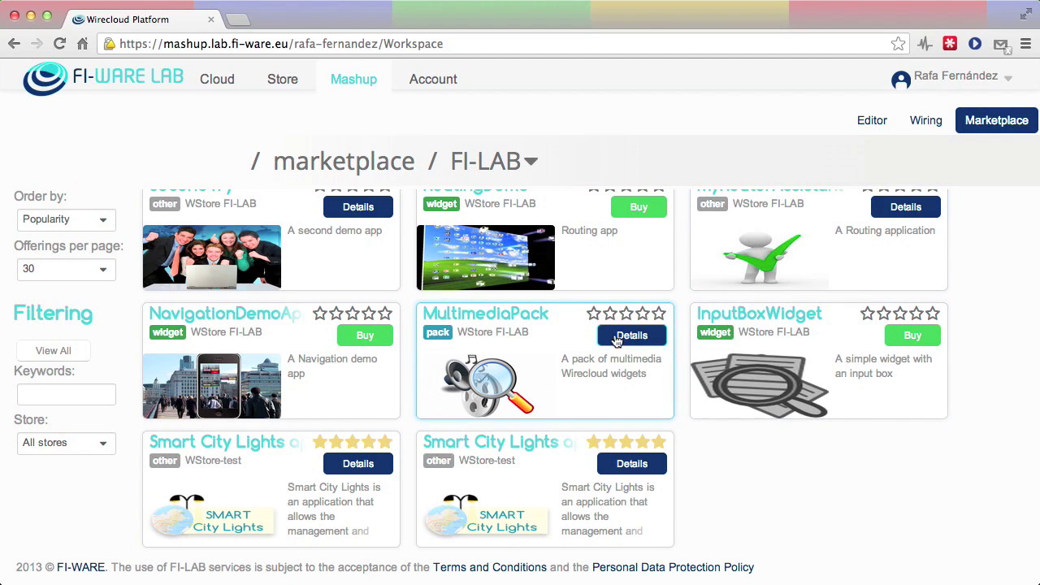
{"action": "left_click", "coordinate": [489, 317]}
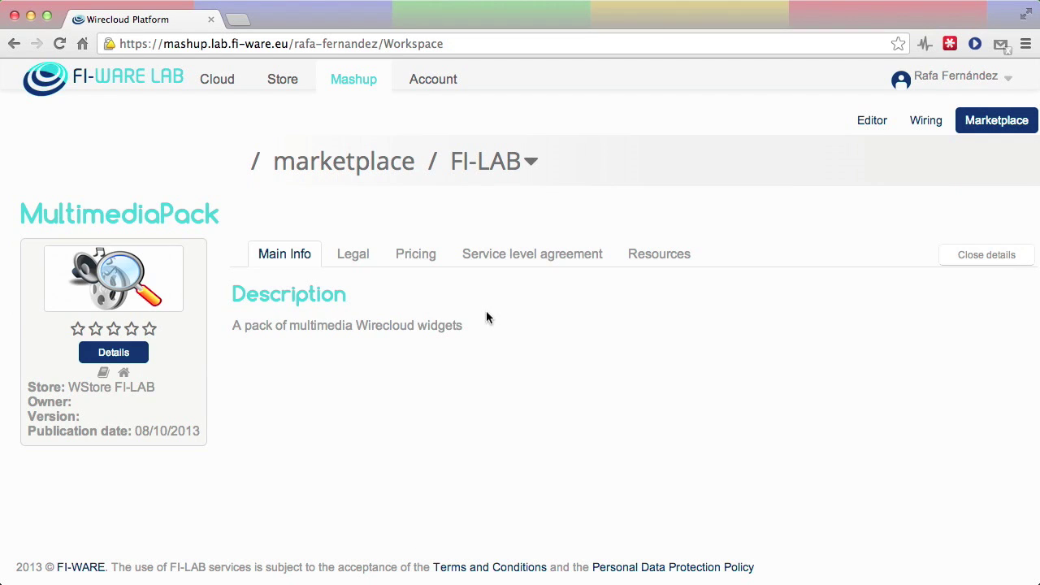
Install the wikipedia, flickr, youtube-browser and multimedia-viewer widgets, then switch to the local catalogue
{"action": "left_click", "coordinate": [666, 259]}
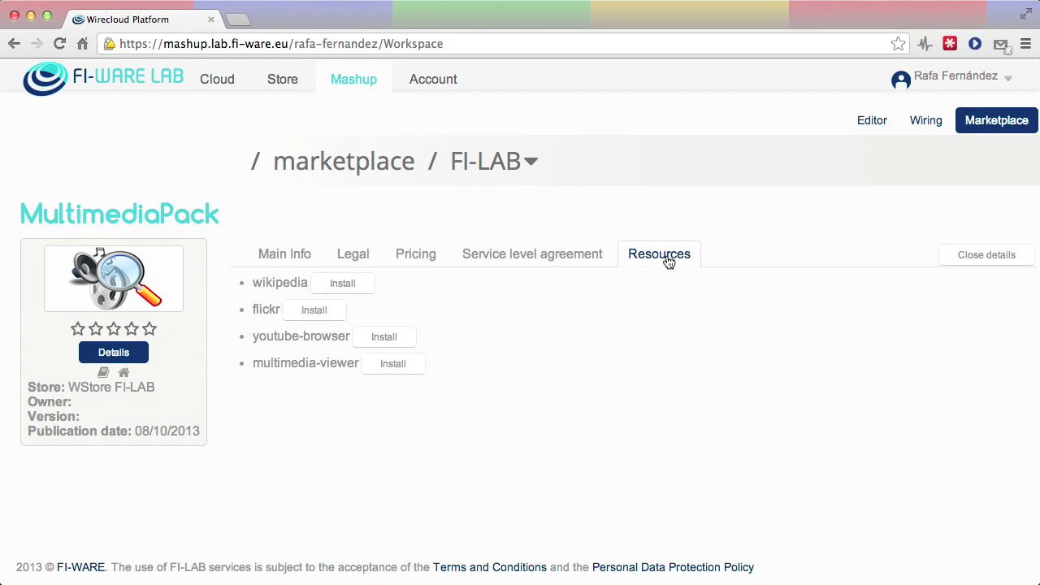
{"action": "left_click", "coordinate": [363, 290]}
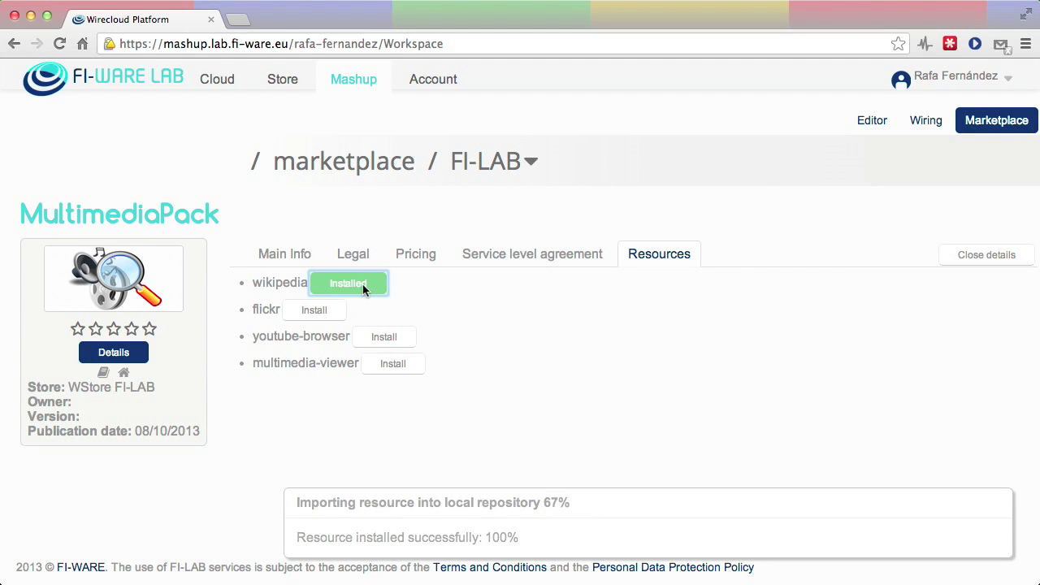
{"action": "left_click", "coordinate": [333, 315]}
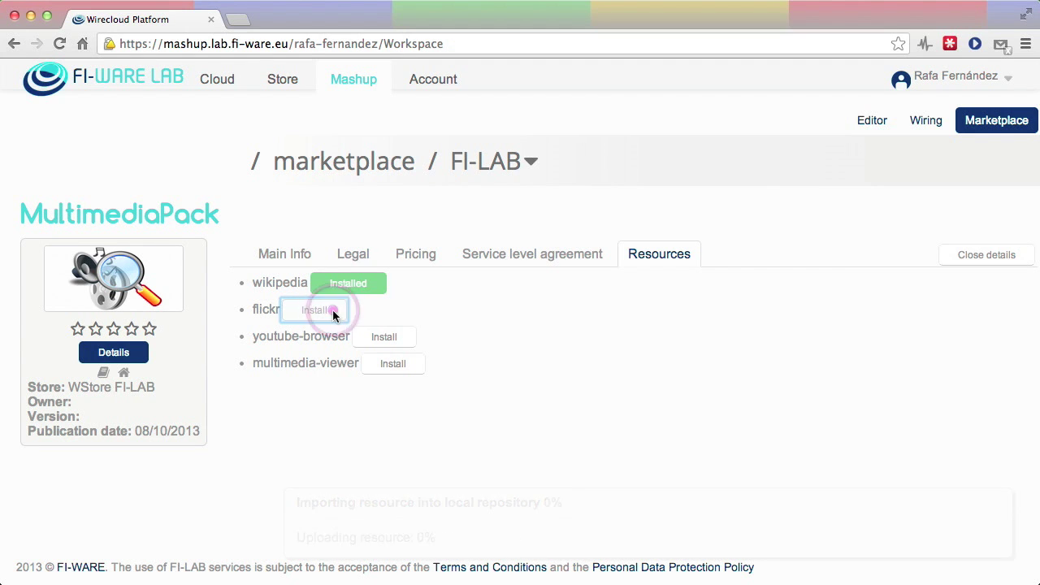
{"action": "left_click", "coordinate": [411, 338]}
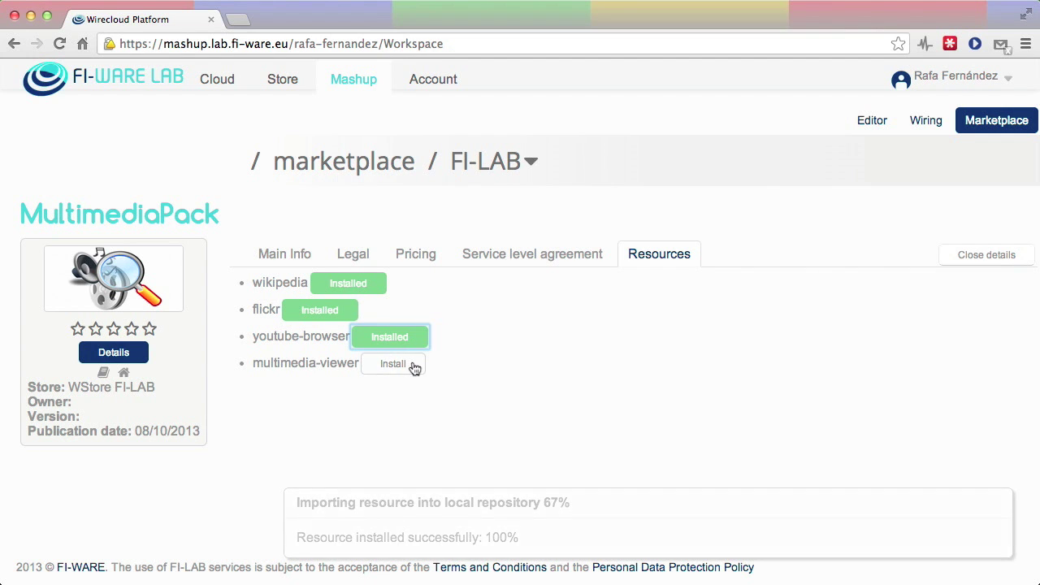
{"action": "left_click", "coordinate": [412, 362]}
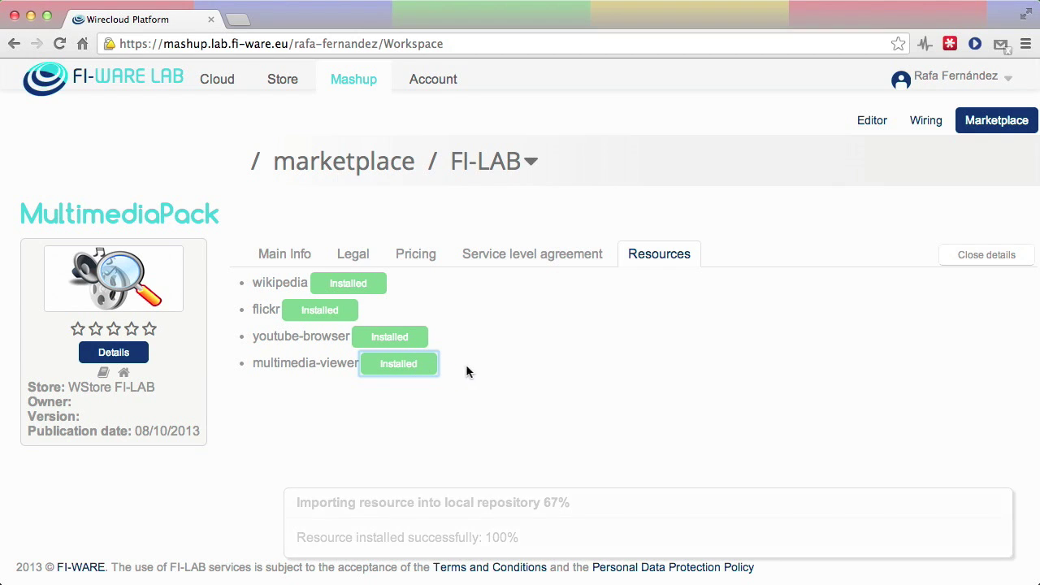
{"action": "left_click", "coordinate": [531, 176]}
{"action": "left_click", "coordinate": [393, 188]}
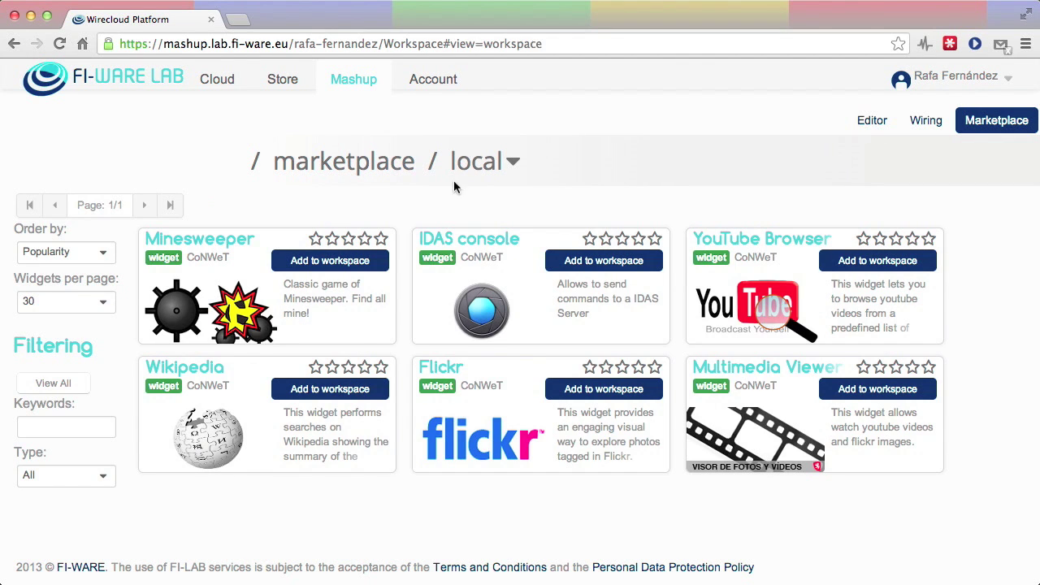
Create a new workspace named 'My multimedia' from the editor's Workspace menu
{"action": "left_click", "coordinate": [875, 125]}
{"action": "left_click", "coordinate": [611, 161]}
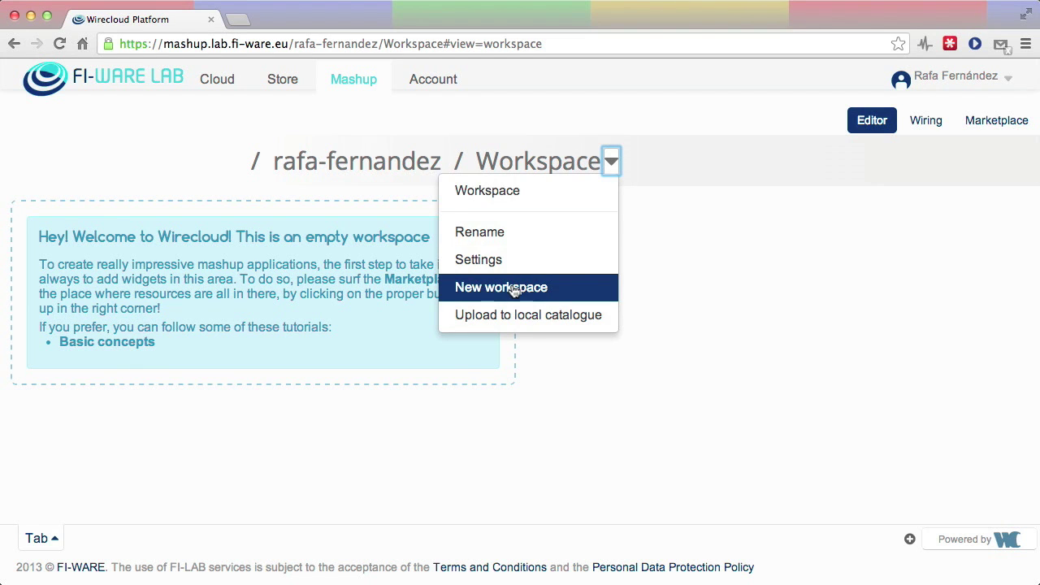
{"action": "left_click", "coordinate": [514, 291]}
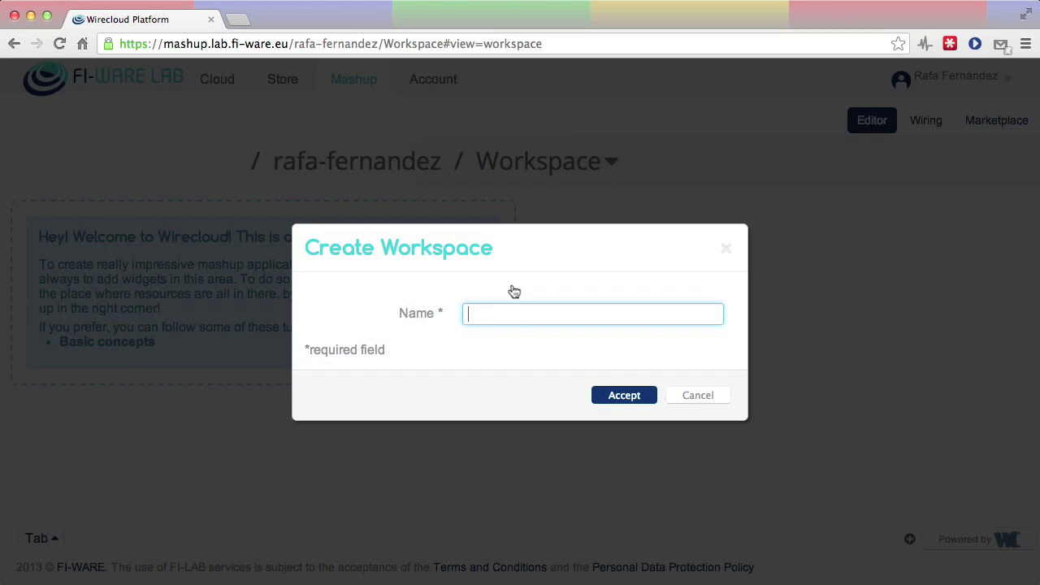
{"action": "type", "text": "My multimedia"}
{"action": "left_click", "coordinate": [622, 396]}
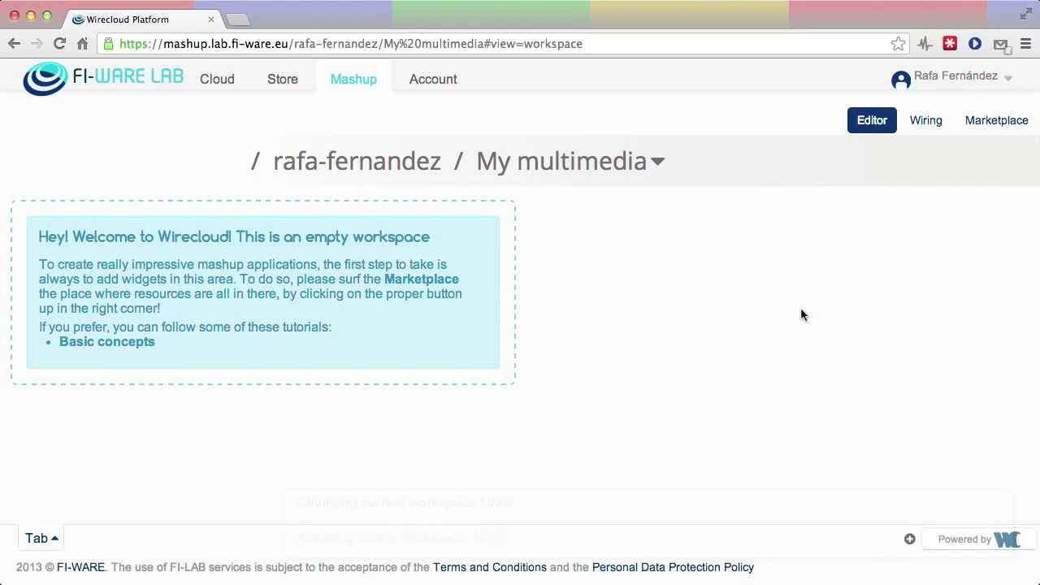
Add the Wikipedia and Multimedia Viewer widgets from the marketplace to the workspace
{"action": "left_click", "coordinate": [993, 125]}
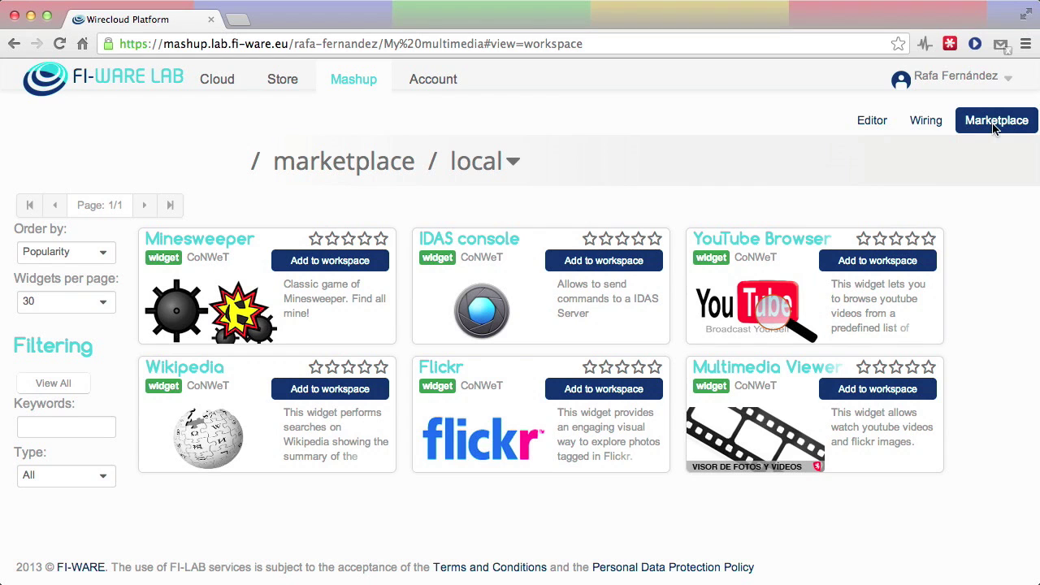
{"action": "left_click", "coordinate": [325, 395]}
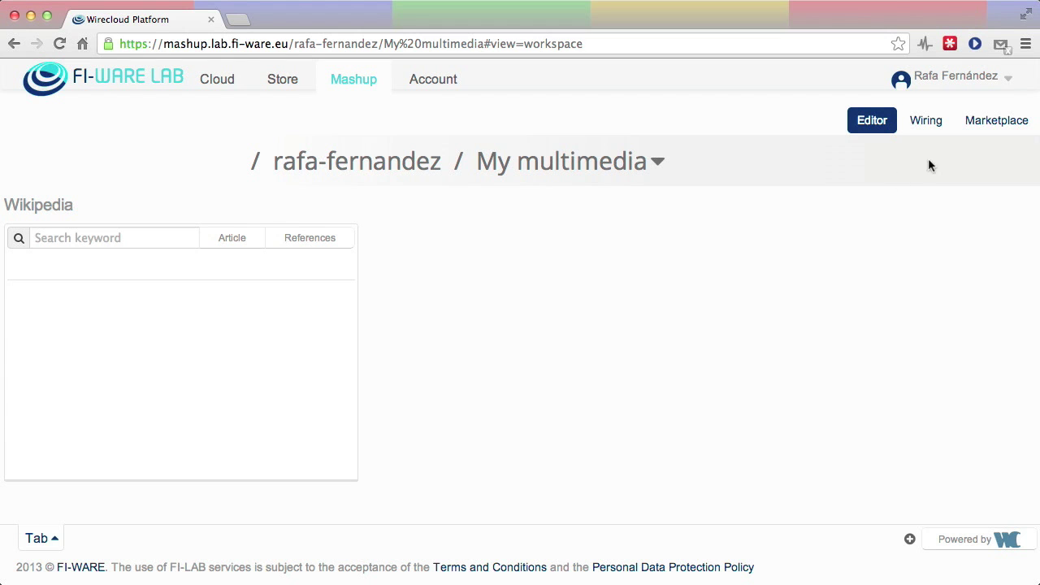
{"action": "left_click", "coordinate": [993, 130]}
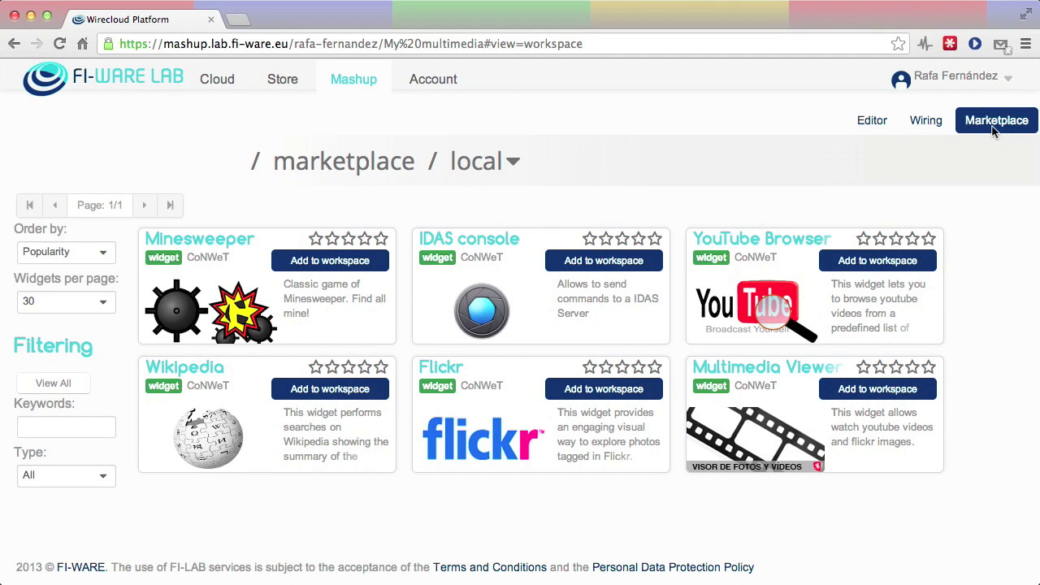
{"action": "left_click", "coordinate": [866, 390]}
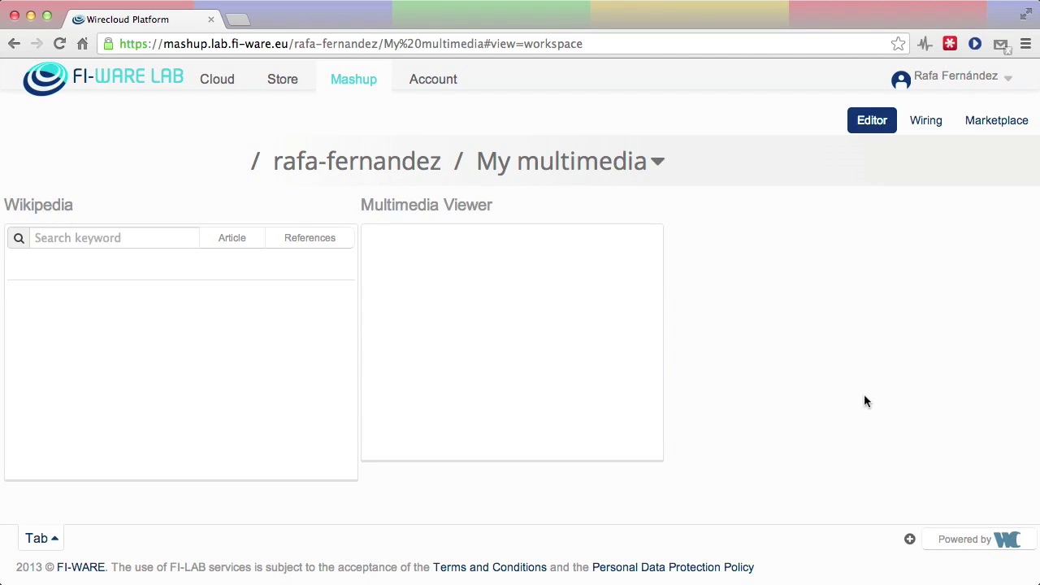
Add the YouTube Browser and Flickr widgets to the workspace as well
{"action": "left_click", "coordinate": [993, 125]}
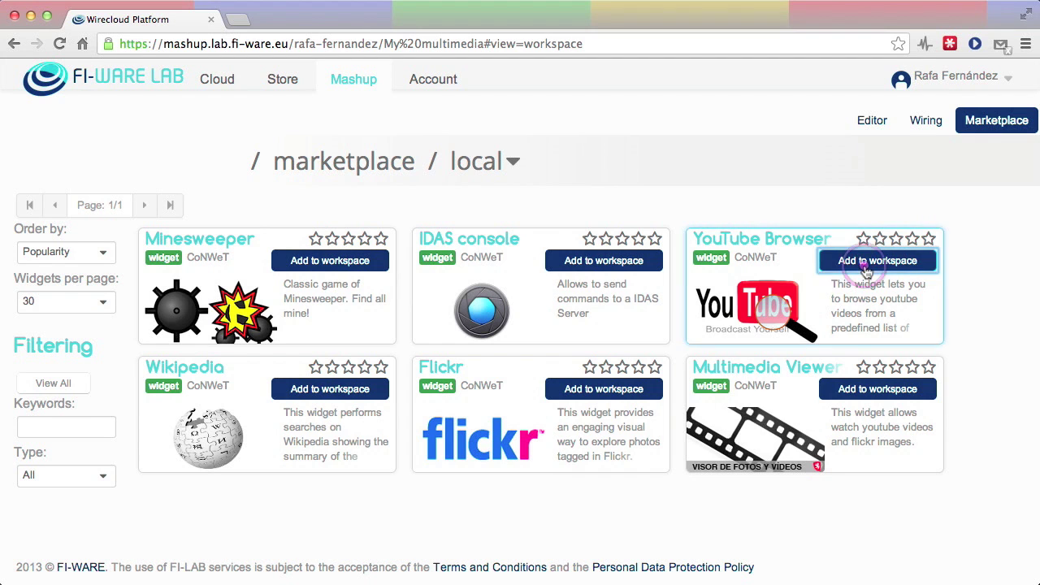
{"action": "left_click", "coordinate": [864, 264]}
{"action": "left_click", "coordinate": [998, 124]}
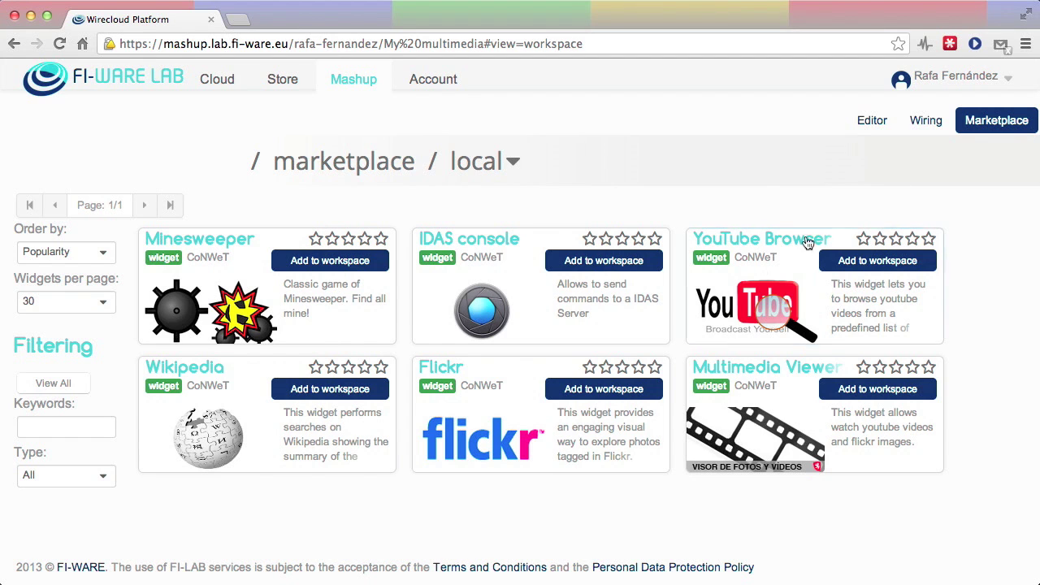
{"action": "left_click", "coordinate": [604, 389]}
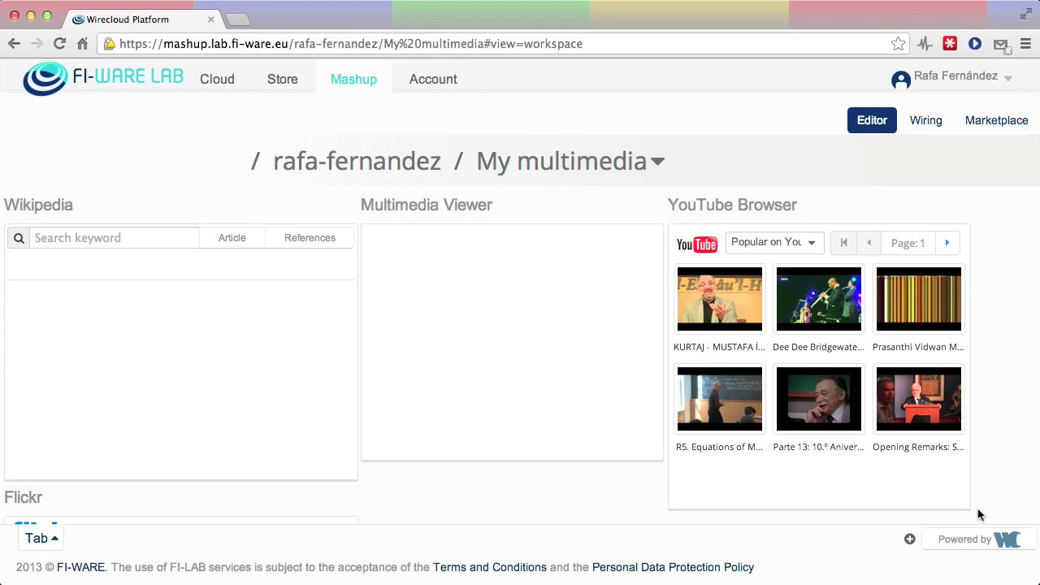
Shorten YouTube Browser, place a shortened Flickr beneath it, and make Multimedia Viewer slightly taller
{"action": "left_click_drag", "start_coordinate": [969, 502], "coordinate": [946, 355]}
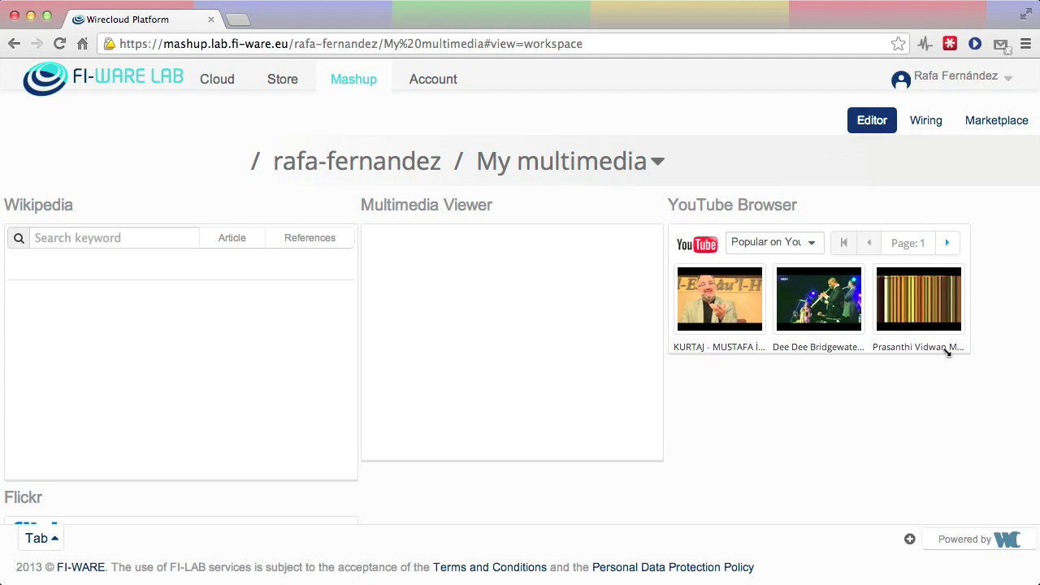
{"action": "left_click_drag", "start_coordinate": [197, 506], "coordinate": [858, 382]}
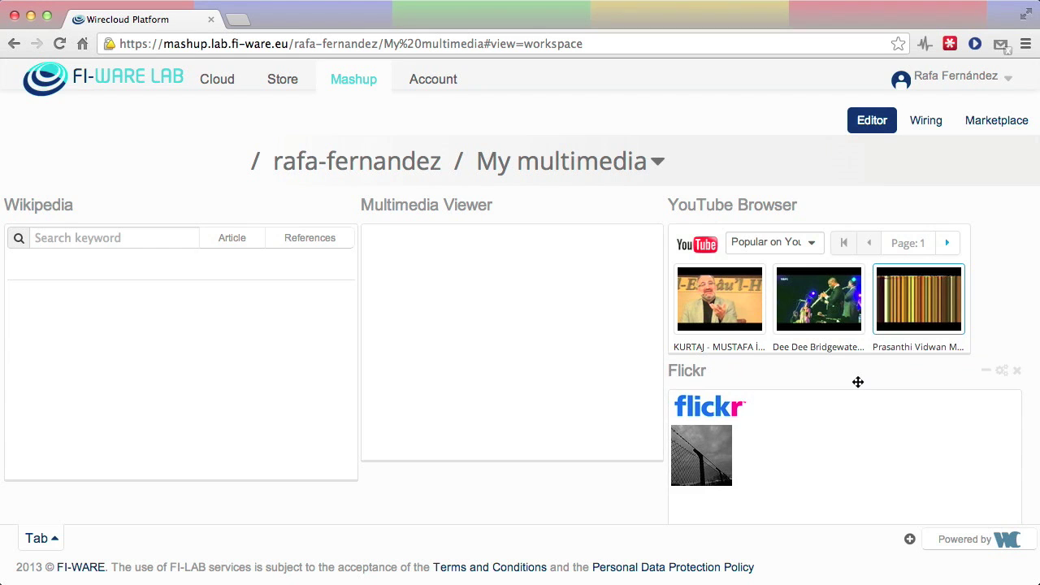
{"action": "scroll", "coordinate": [857, 382], "scroll_direction": "down", "scroll_amount": 2}
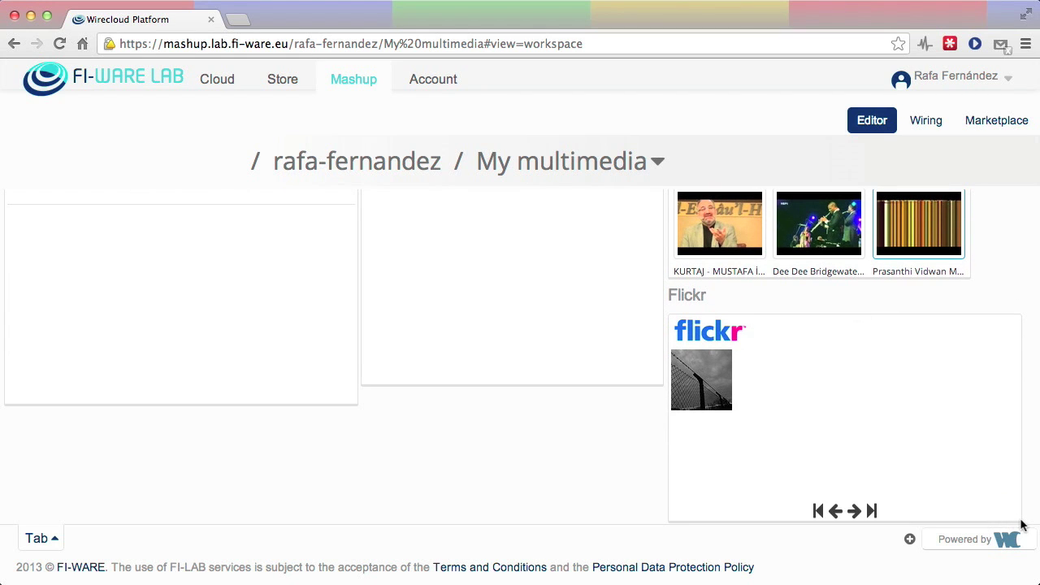
{"action": "left_click_drag", "start_coordinate": [1021, 526], "coordinate": [996, 417]}
{"action": "left_click_drag", "start_coordinate": [664, 460], "coordinate": [659, 473]}
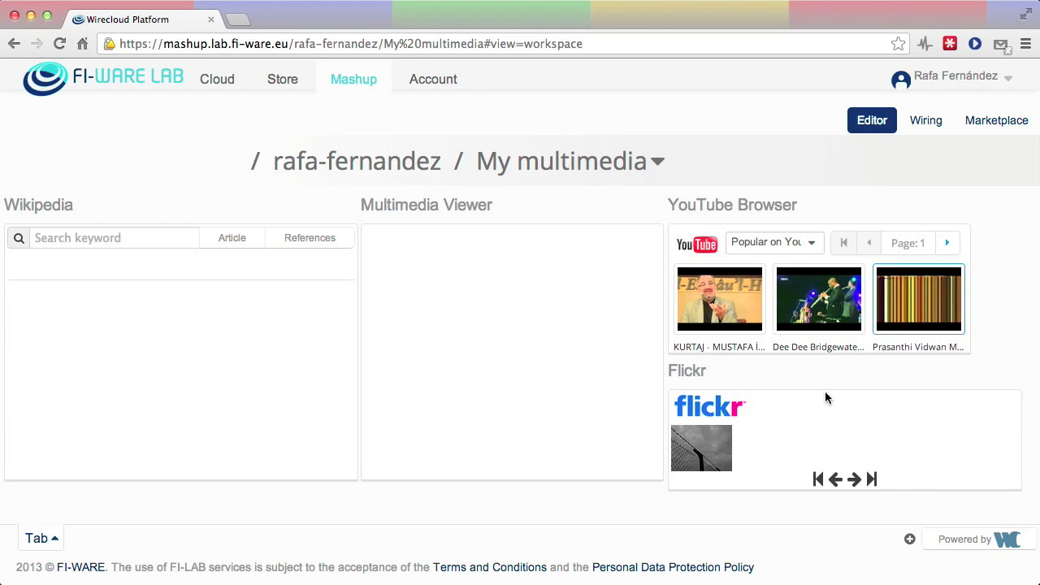
Switch the marketplace view to the FI-LAB catalogue
{"action": "left_click", "coordinate": [996, 122]}
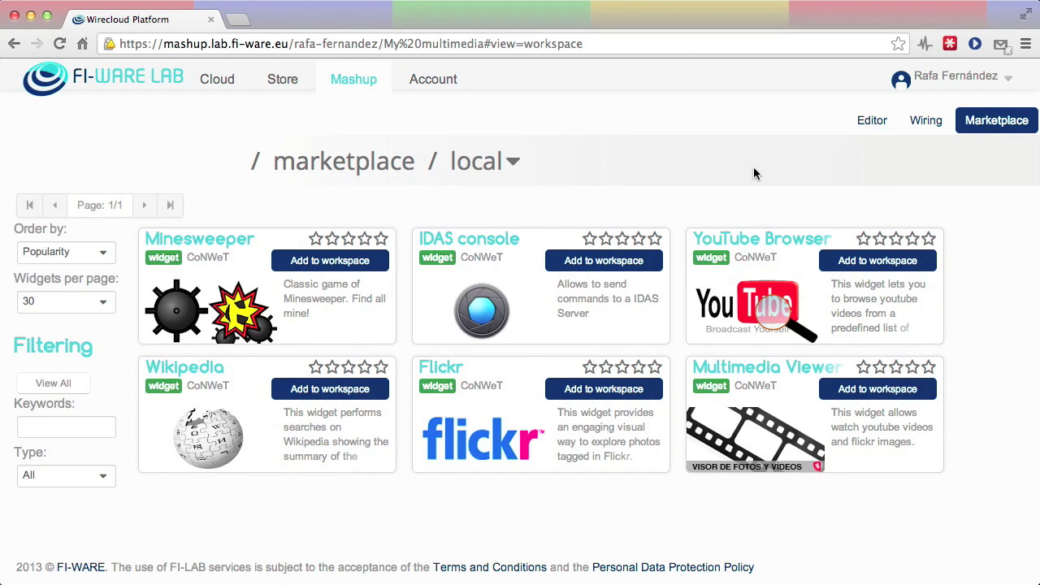
{"action": "left_click", "coordinate": [514, 162]}
{"action": "left_click", "coordinate": [436, 215]}
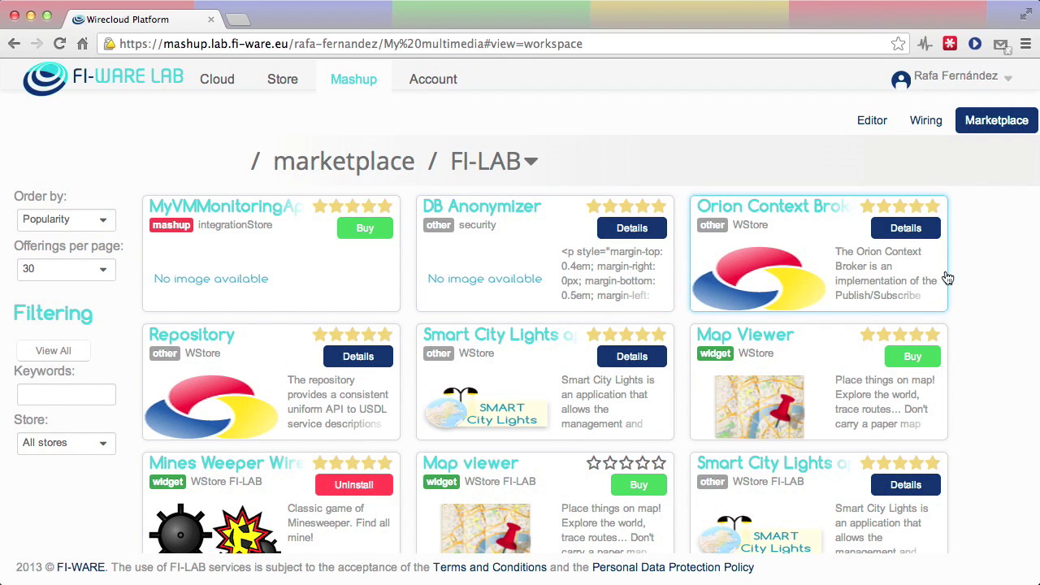
Scroll the FI-LAB catalogue down to InputBoxWidget and start buying it
{"action": "scroll", "coordinate": [972, 277], "scroll_direction": "down", "scroll_amount": 5}
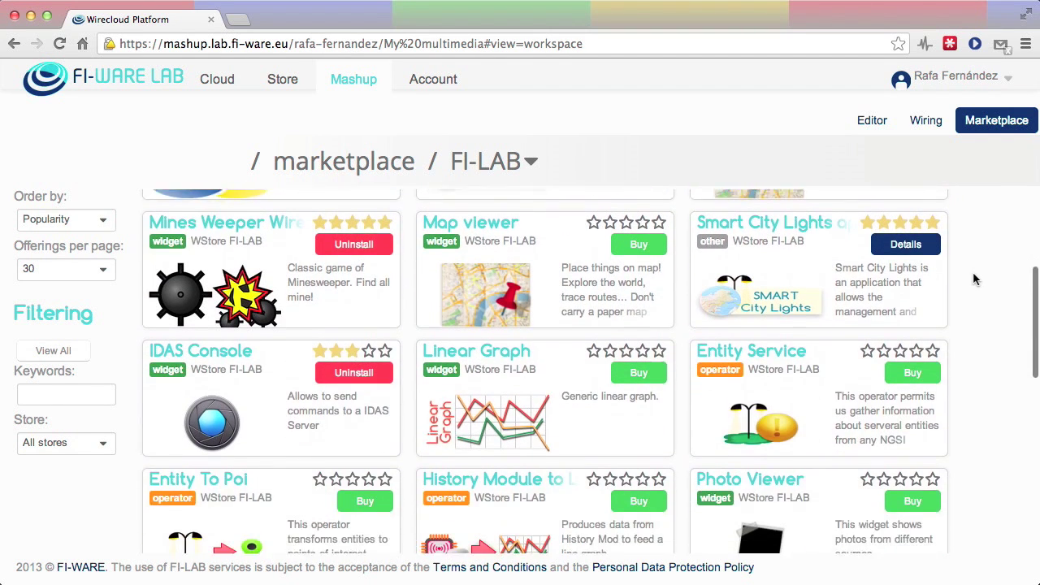
{"action": "scroll", "coordinate": [974, 273], "scroll_direction": "down", "scroll_amount": 1}
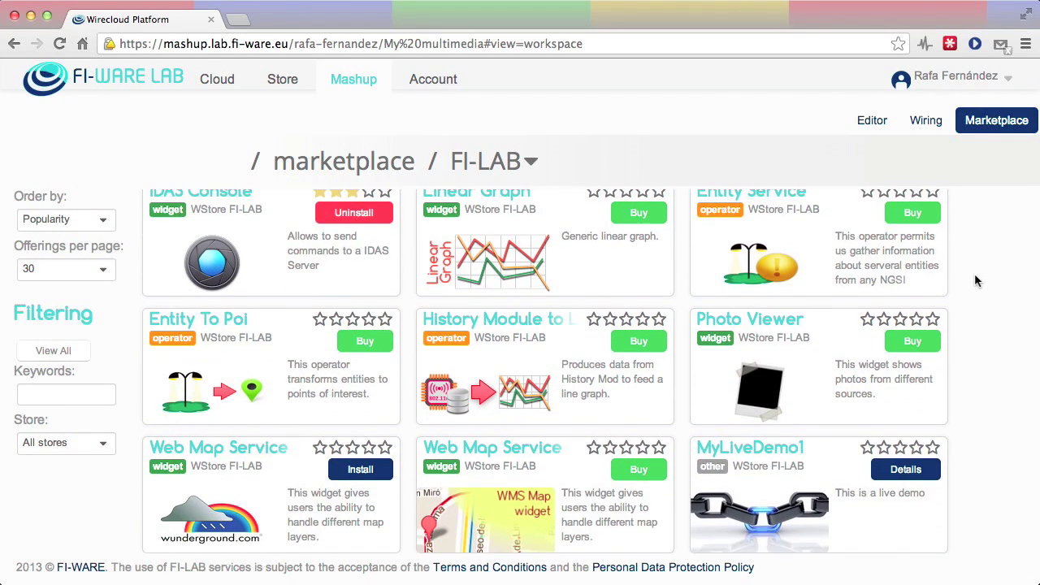
{"action": "scroll", "coordinate": [974, 273], "scroll_direction": "down", "scroll_amount": 2}
{"action": "scroll", "coordinate": [975, 273], "scroll_direction": "down", "scroll_amount": 2}
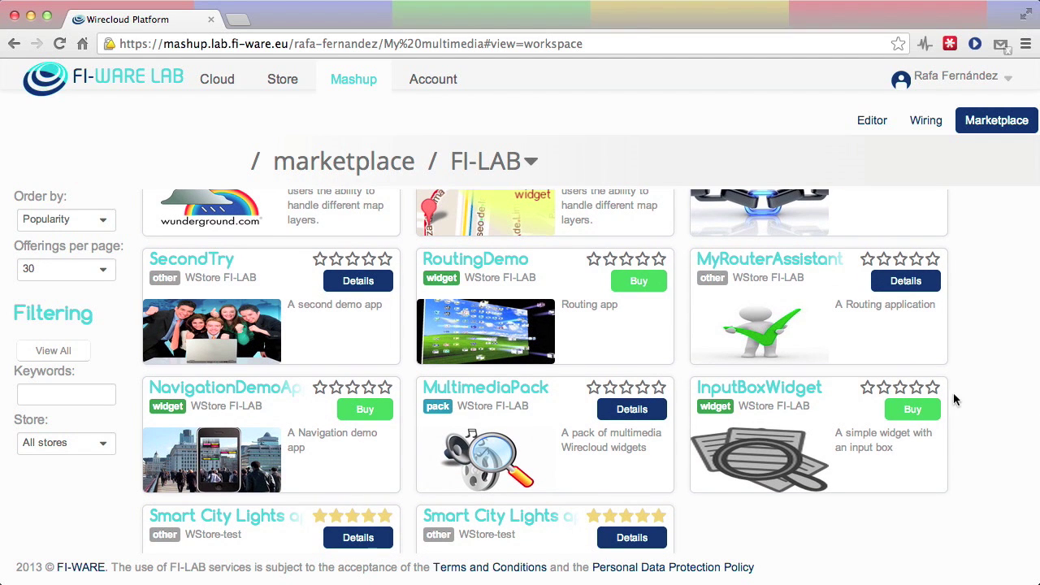
{"action": "left_click", "coordinate": [912, 411]}
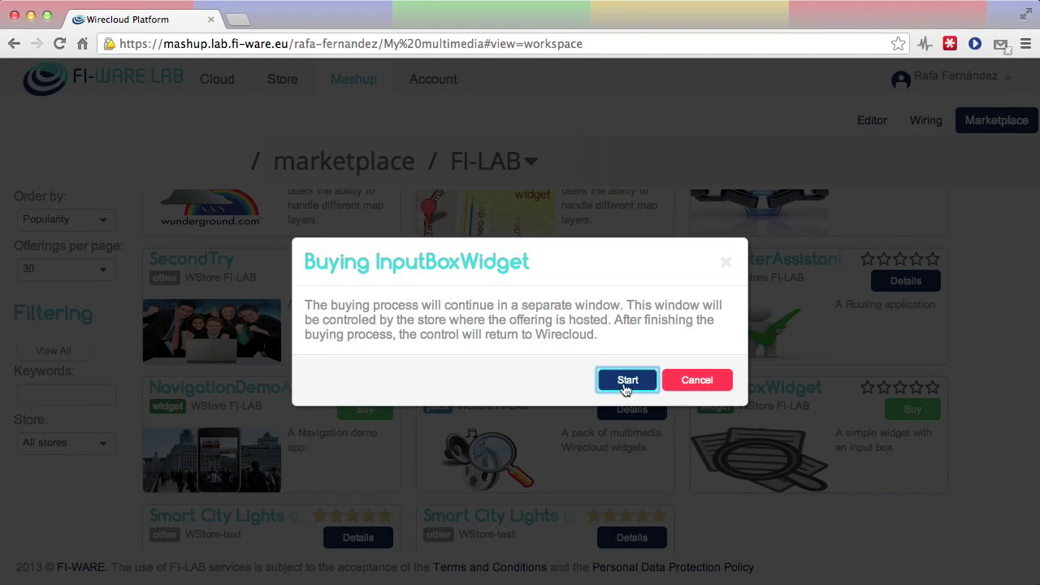
Buy InputBoxWidget in WStore using the registered tax address, then end the purchase
{"action": "left_click", "coordinate": [624, 382]}
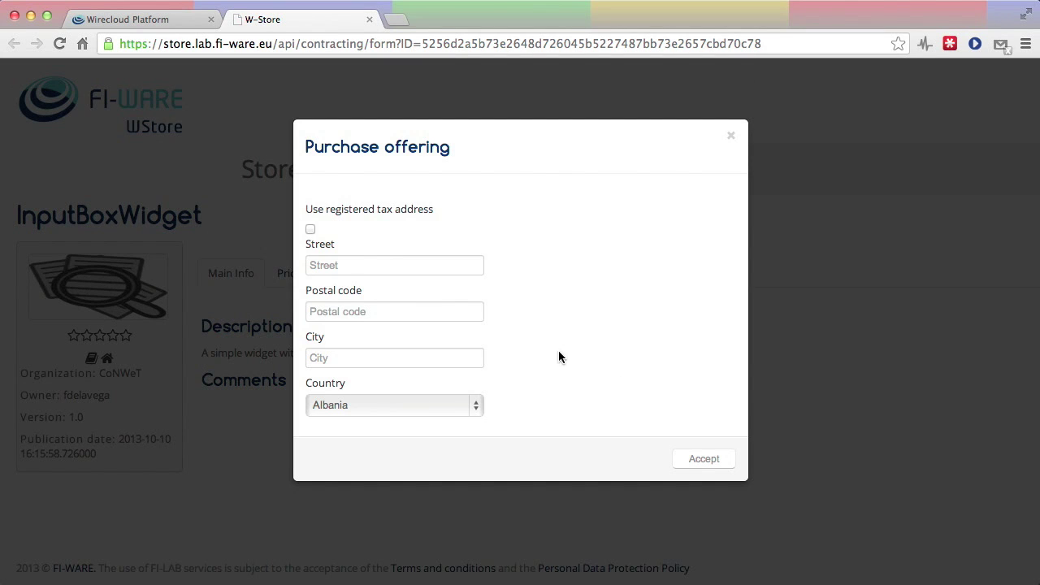
{"action": "left_click", "coordinate": [310, 229]}
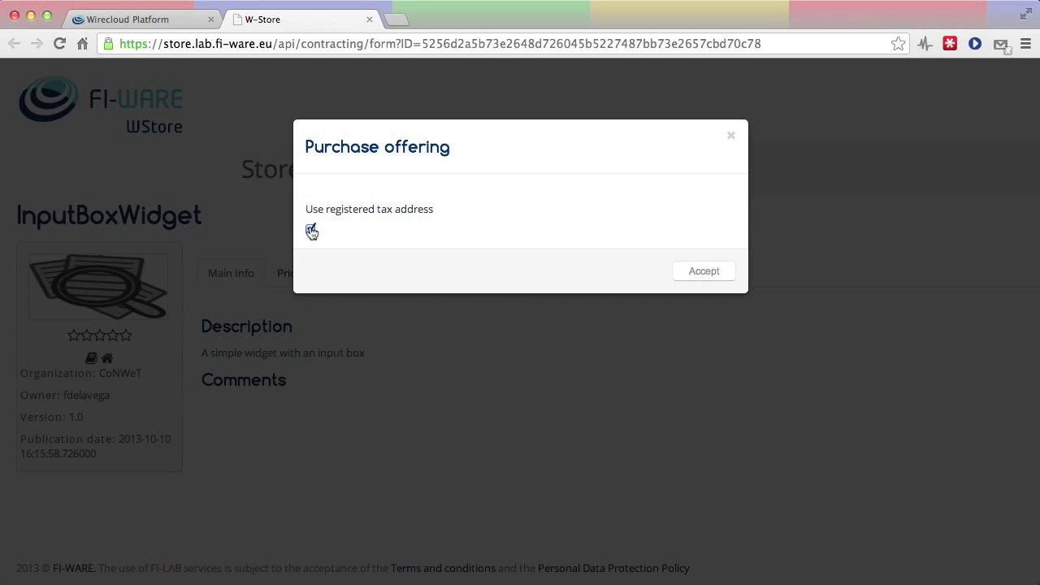
{"action": "left_click", "coordinate": [702, 272]}
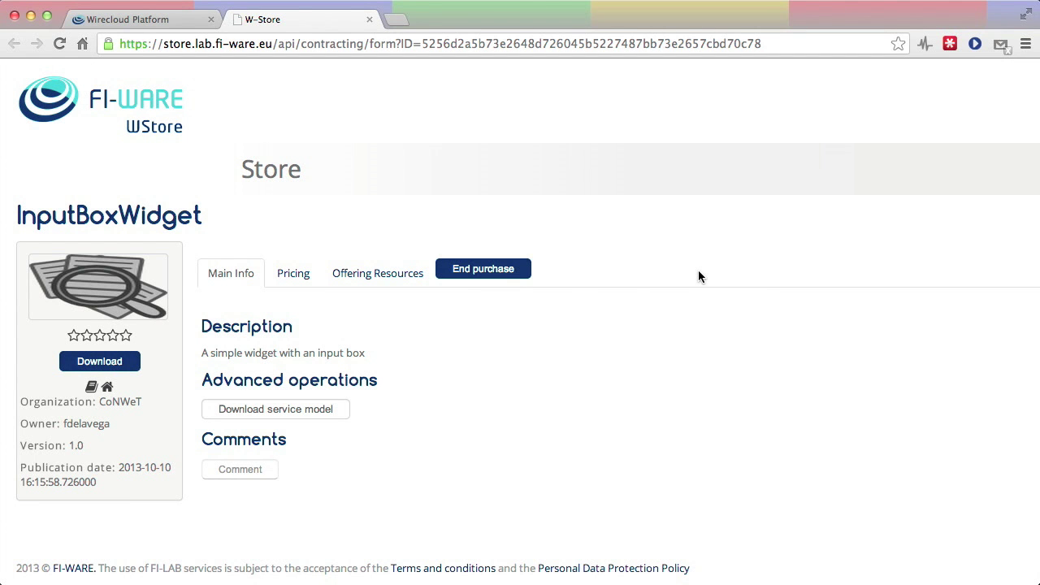
{"action": "left_click", "coordinate": [473, 270]}
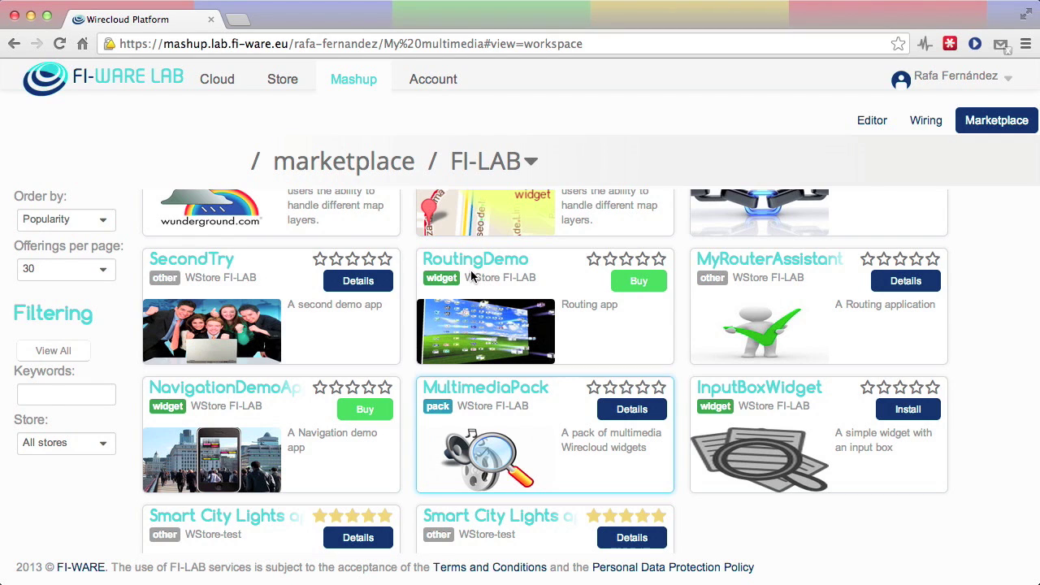
Install InputBoxWidget, switch the marketplace to local, and add Input Box to My multimedia
{"action": "left_click", "coordinate": [908, 411]}
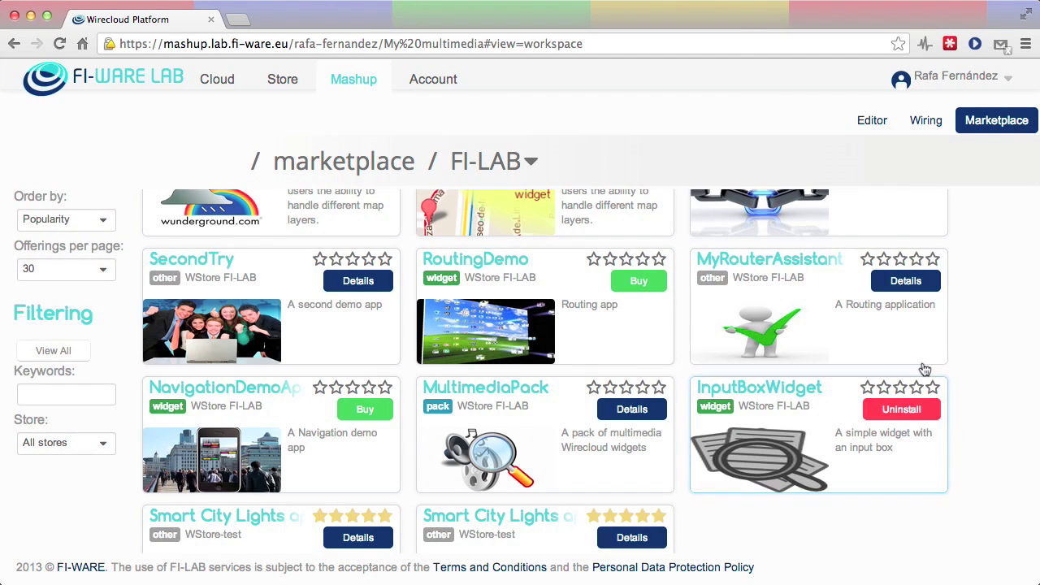
{"action": "scroll", "coordinate": [894, 293], "scroll_direction": "up", "scroll_amount": 1}
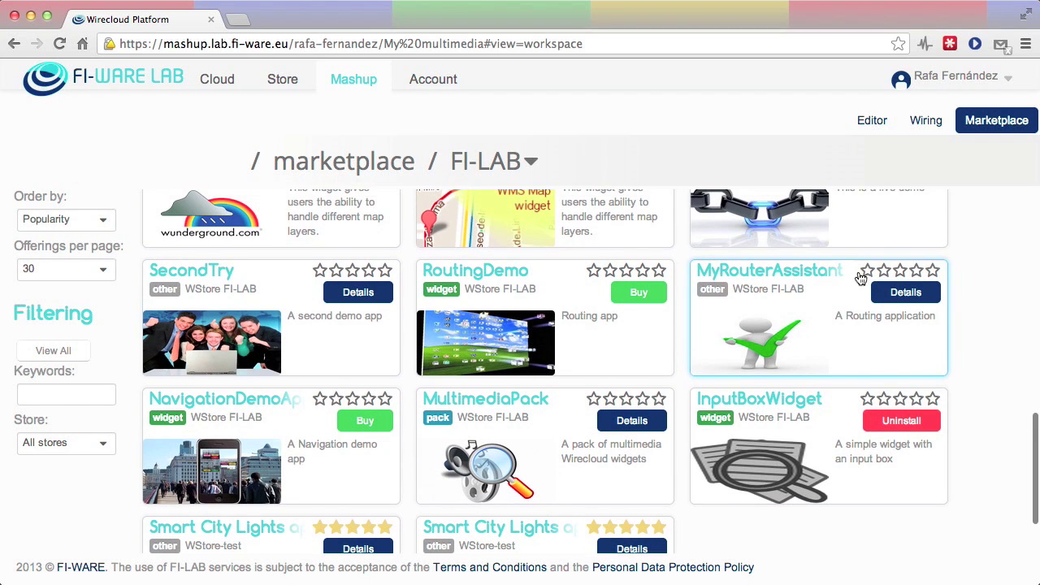
{"action": "left_click", "coordinate": [532, 165]}
{"action": "left_click", "coordinate": [510, 189]}
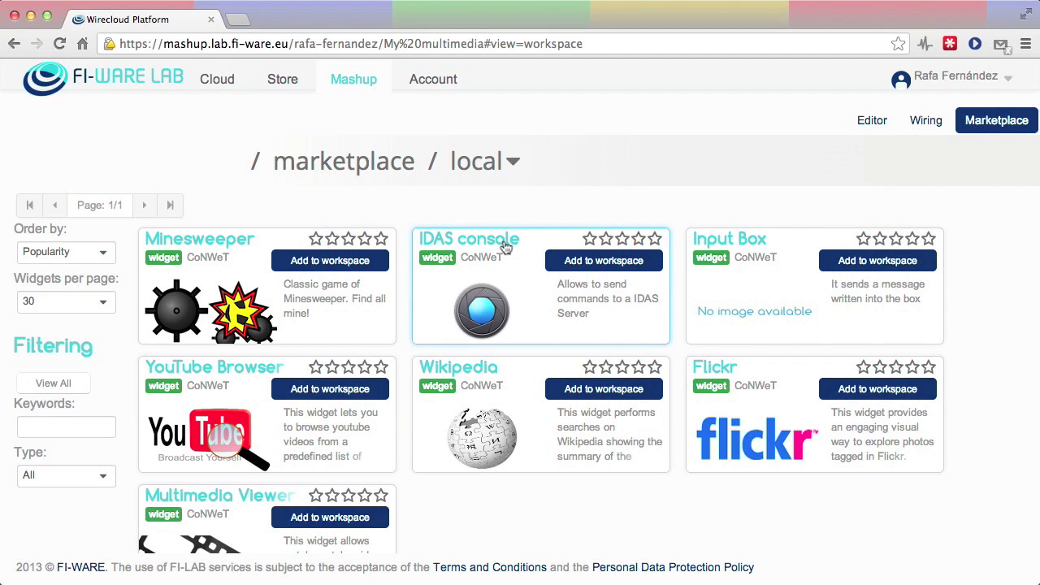
{"action": "left_click", "coordinate": [877, 262]}
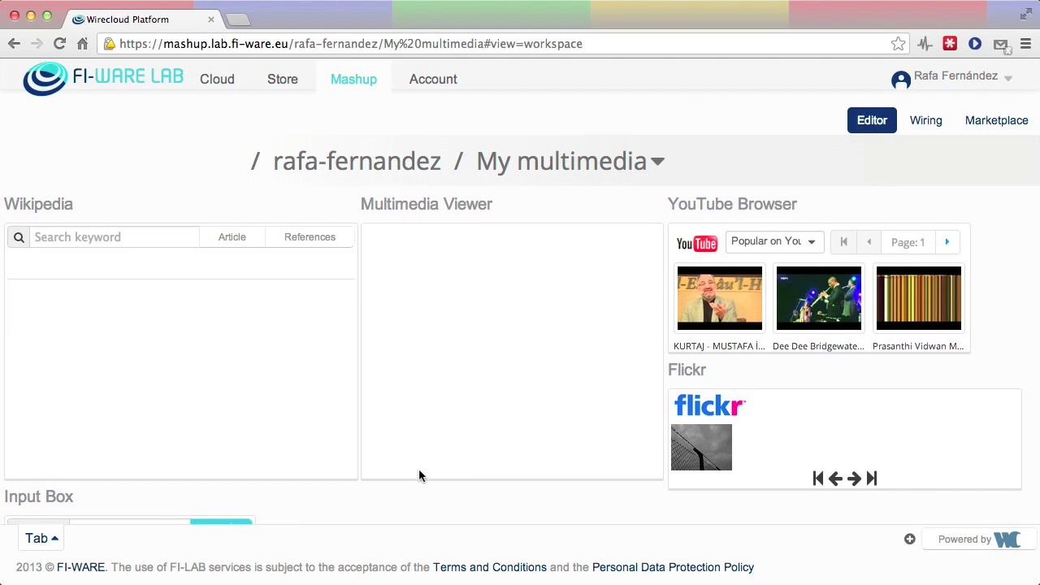
Move the Input Box to the top-left above Wikipedia, widen it, and shorten Wikipedia
{"action": "scroll", "coordinate": [419, 469], "scroll_direction": "down", "scroll_amount": 1}
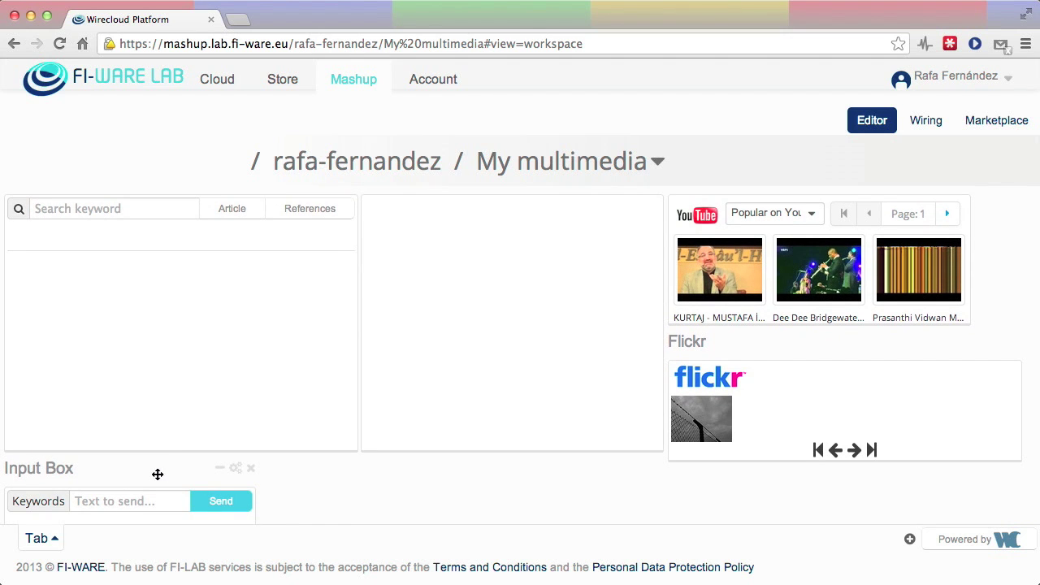
{"action": "left_click_drag", "start_coordinate": [152, 475], "coordinate": [151, 206]}
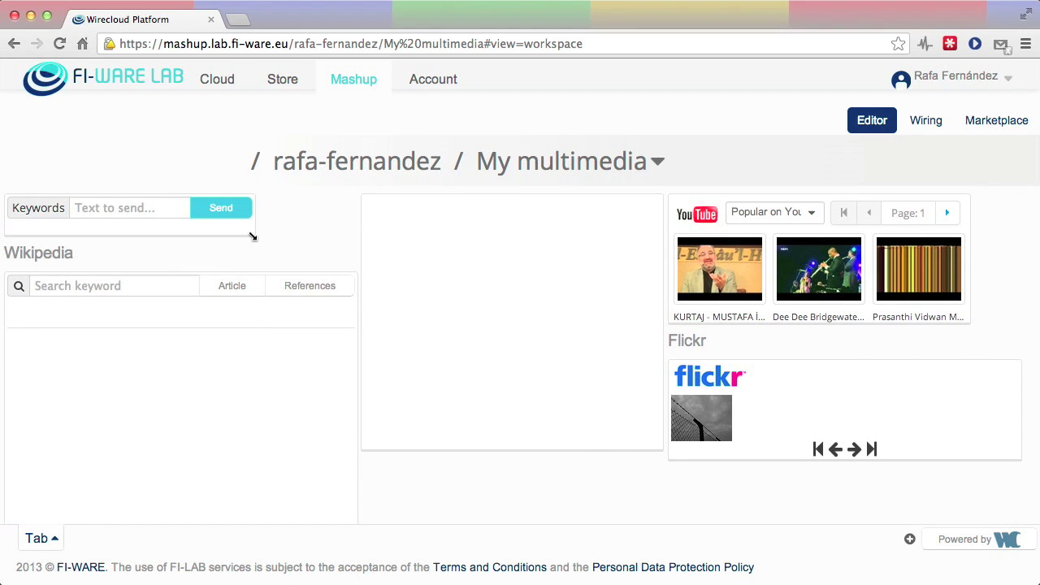
{"action": "left_click_drag", "start_coordinate": [251, 235], "coordinate": [341, 231]}
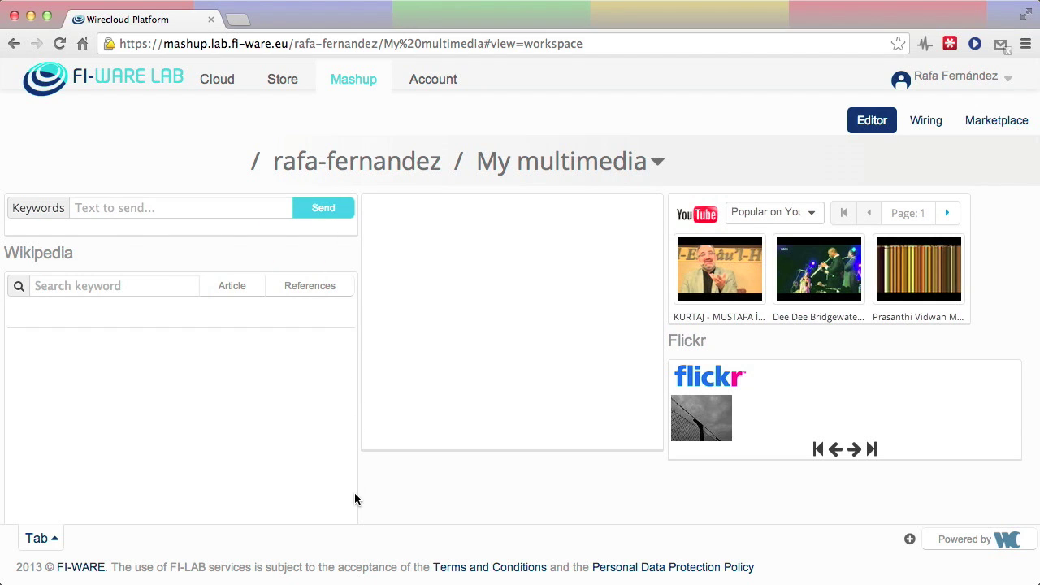
{"action": "scroll", "coordinate": [284, 429], "scroll_direction": "down", "scroll_amount": 1}
{"action": "left_click_drag", "start_coordinate": [356, 524], "coordinate": [351, 437]}
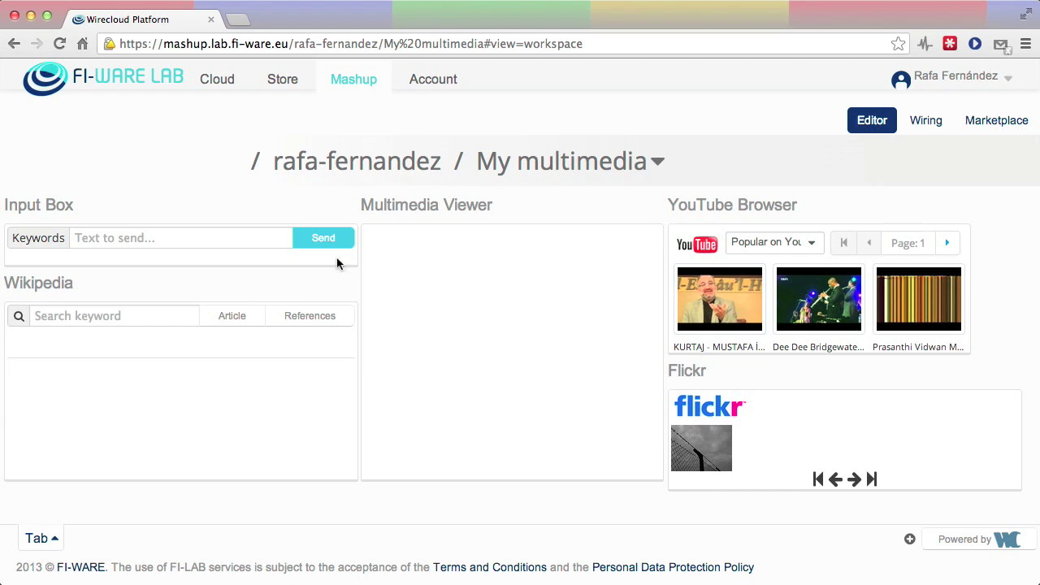
Send the keyword 'batman' from the Input Box
{"action": "left_click", "coordinate": [239, 238]}
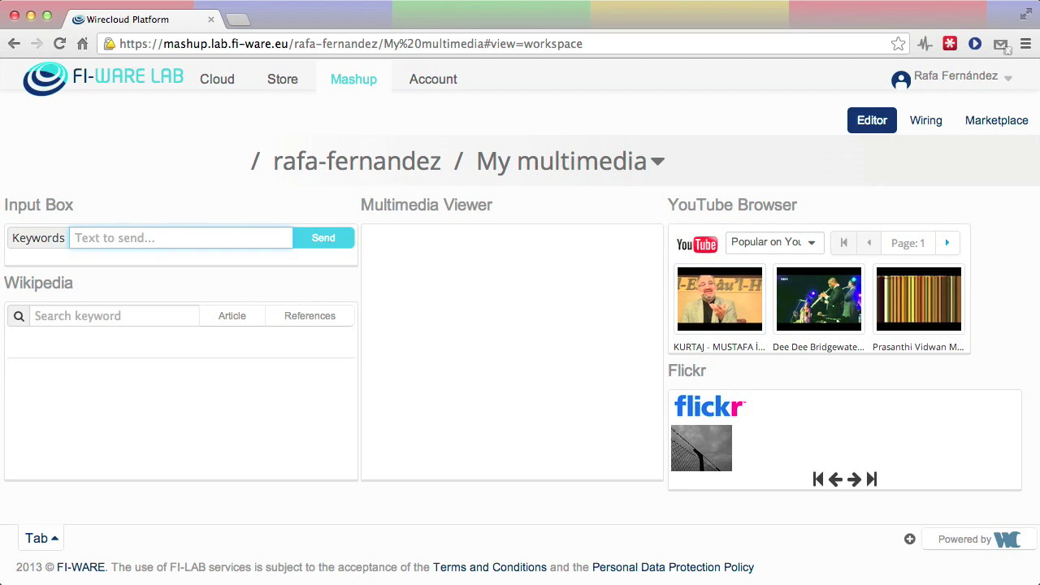
{"action": "type", "text": "batman"}
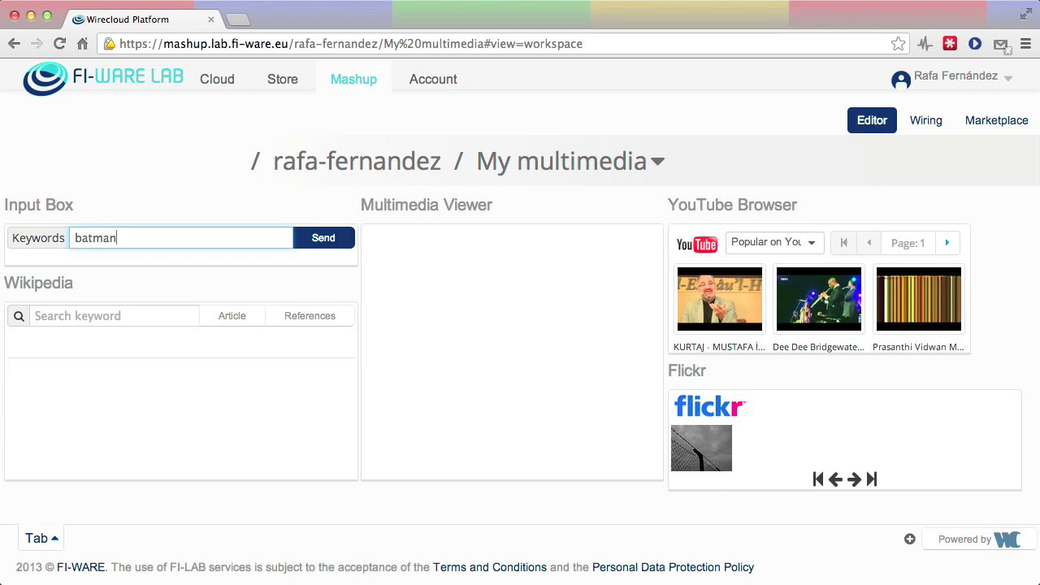
{"action": "left_click", "coordinate": [321, 239]}
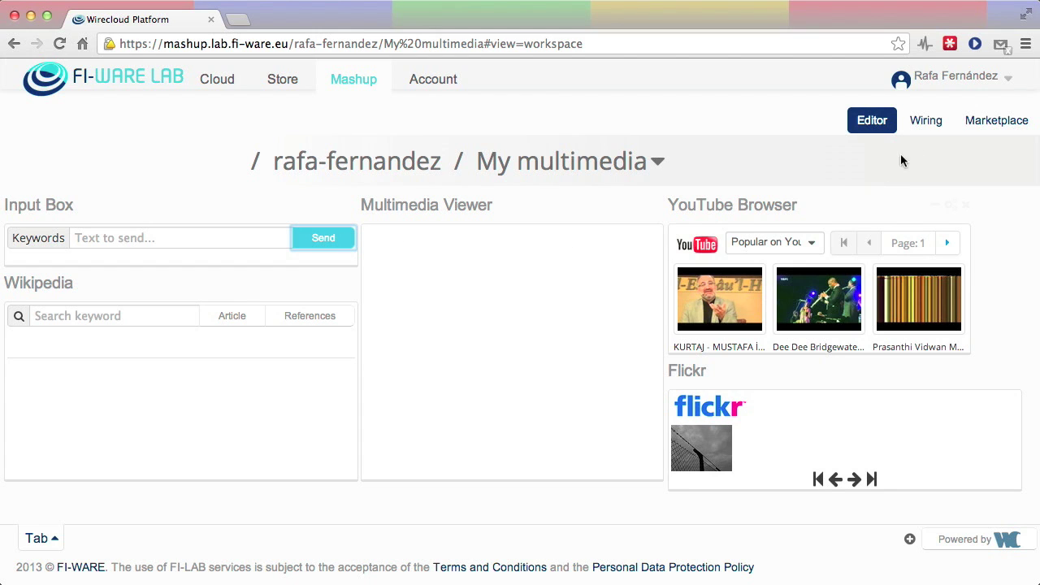
In the wiring view, place Input Box and Wikipedia, linking Keyword to Search article
{"action": "left_click", "coordinate": [943, 126]}
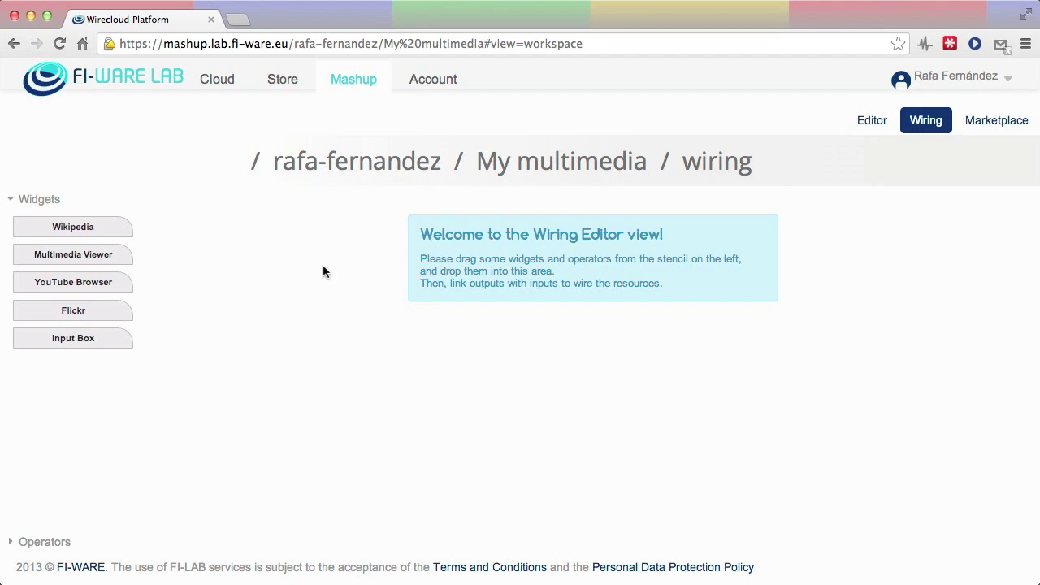
{"action": "left_click_drag", "start_coordinate": [88, 340], "coordinate": [290, 247]}
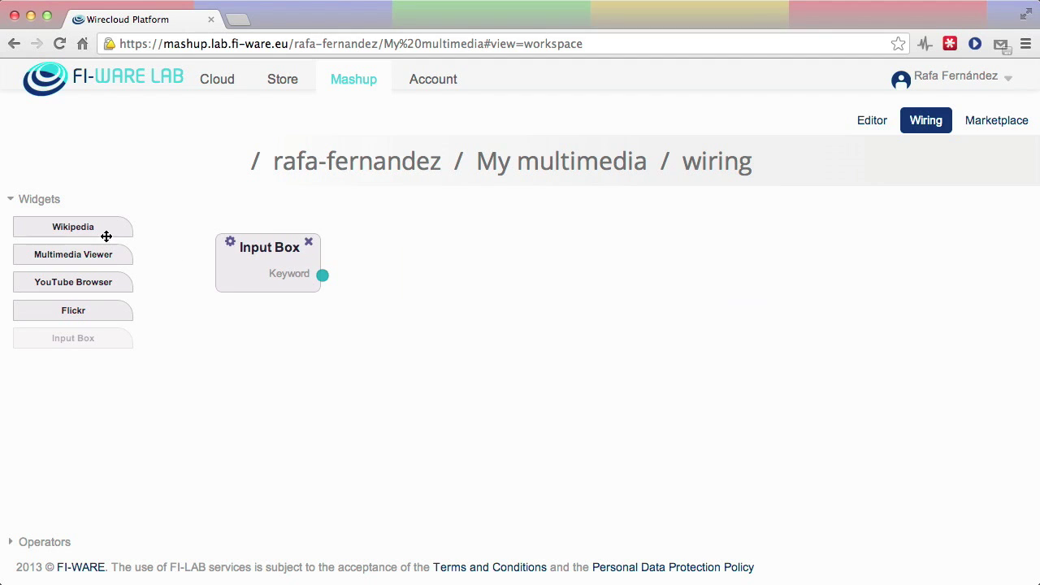
{"action": "left_click_drag", "start_coordinate": [88, 230], "coordinate": [419, 364]}
{"action": "left_click_drag", "start_coordinate": [323, 274], "coordinate": [343, 391]}
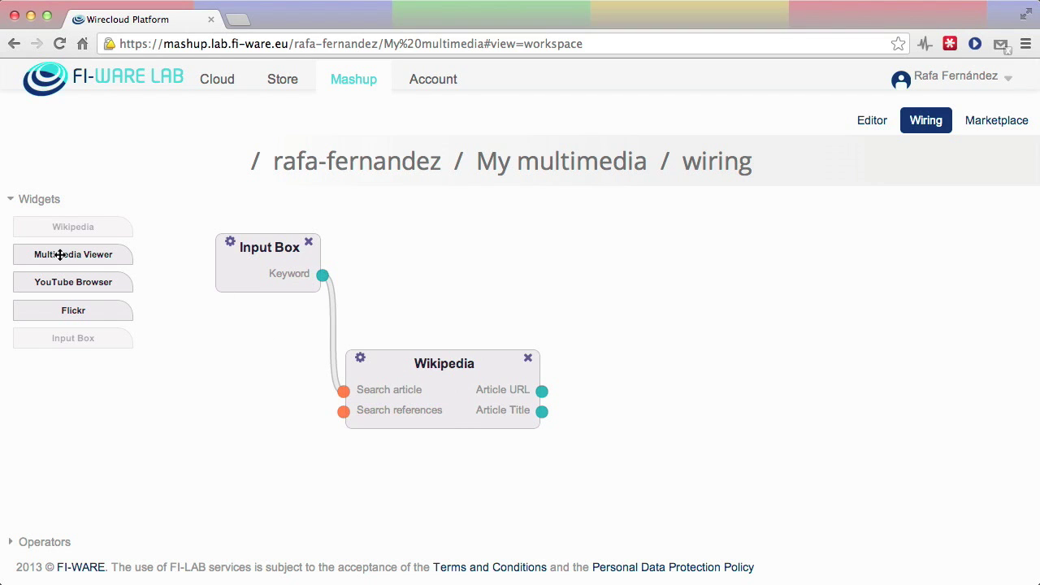
Place Multimedia Viewer, YouTube Browser and Flickr on the wiring canvas
{"action": "left_click_drag", "start_coordinate": [60, 254], "coordinate": [867, 341]}
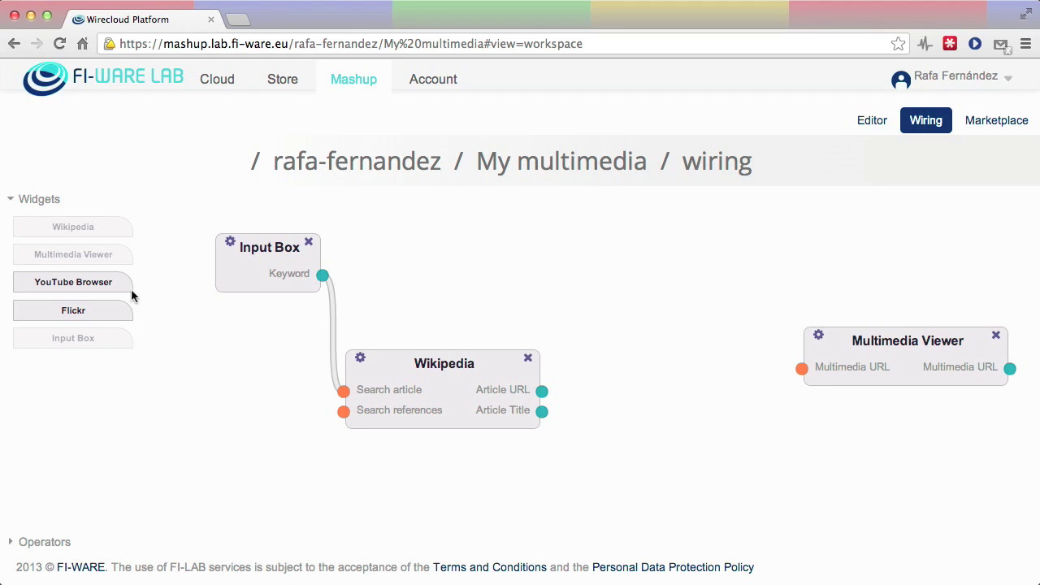
{"action": "left_click_drag", "start_coordinate": [97, 283], "coordinate": [683, 233]}
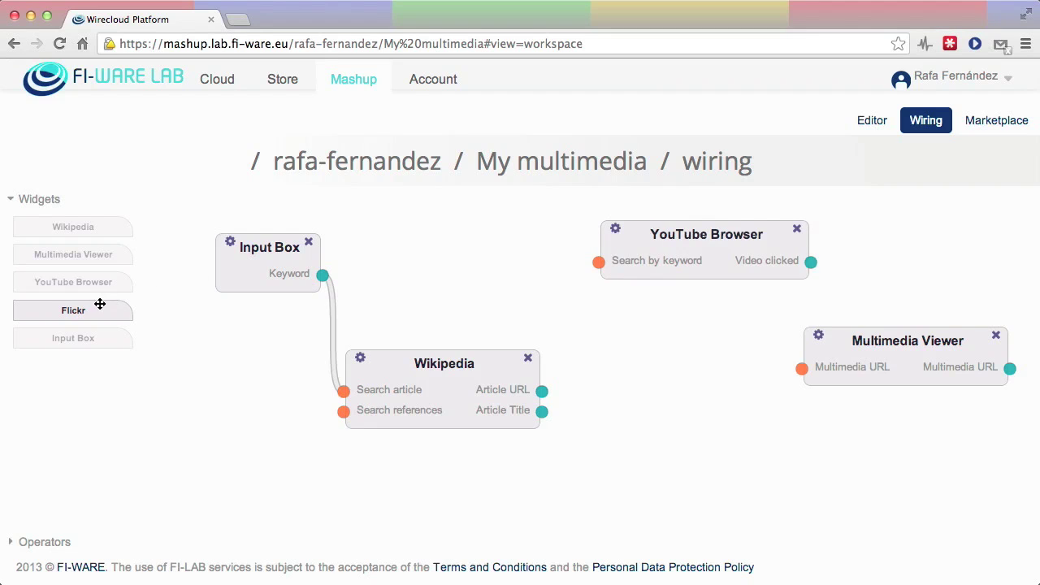
{"action": "left_click_drag", "start_coordinate": [97, 306], "coordinate": [681, 335]}
Wire Input Box's Keyword to YouTube's Search by keyword and Flickr's Keyword input
{"action": "left_click_drag", "start_coordinate": [396, 352], "coordinate": [261, 398]}
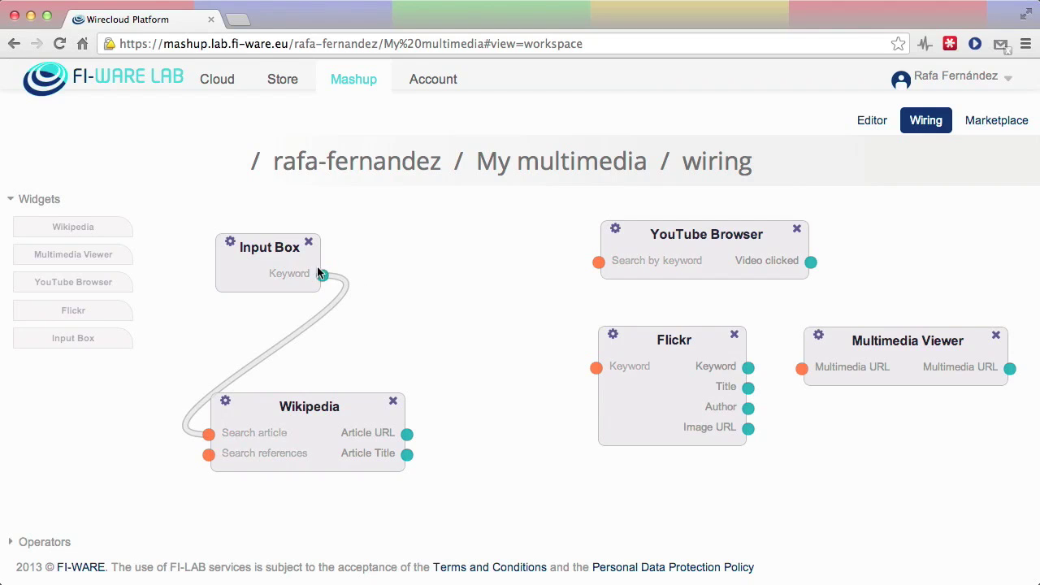
{"action": "left_click_drag", "start_coordinate": [322, 274], "coordinate": [624, 267]}
{"action": "left_click_drag", "start_coordinate": [322, 275], "coordinate": [596, 367]}
{"action": "left_click_drag", "start_coordinate": [679, 337], "coordinate": [621, 354]}
Connect YouTube's Video clicked and Flickr's Image URL to the Multimedia Viewer's Multimedia URL
{"action": "left_click_drag", "start_coordinate": [706, 230], "coordinate": [612, 231]}
{"action": "left_click_drag", "start_coordinate": [716, 262], "coordinate": [810, 370]}
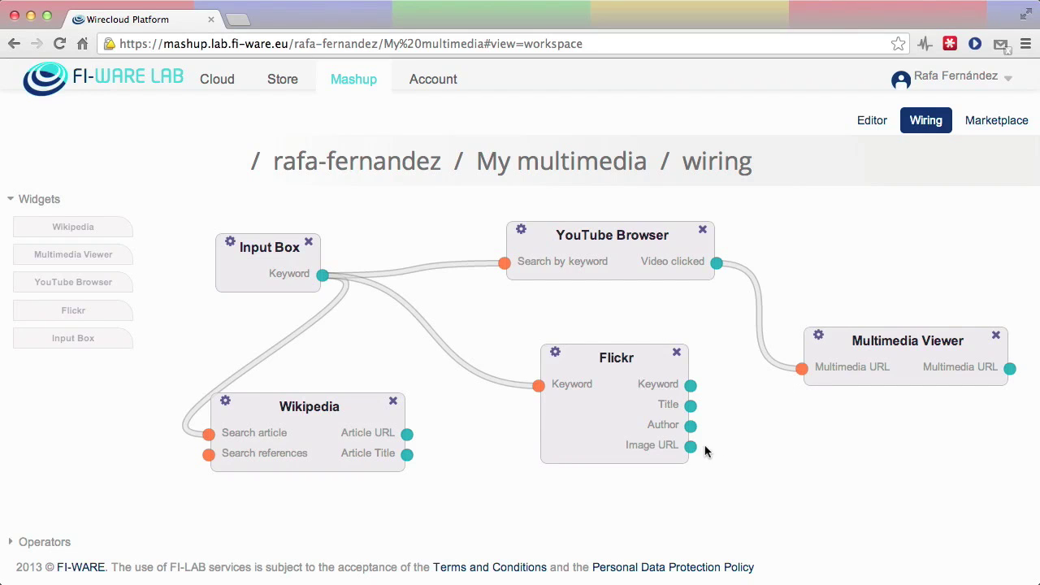
{"action": "left_click_drag", "start_coordinate": [692, 447], "coordinate": [810, 378]}
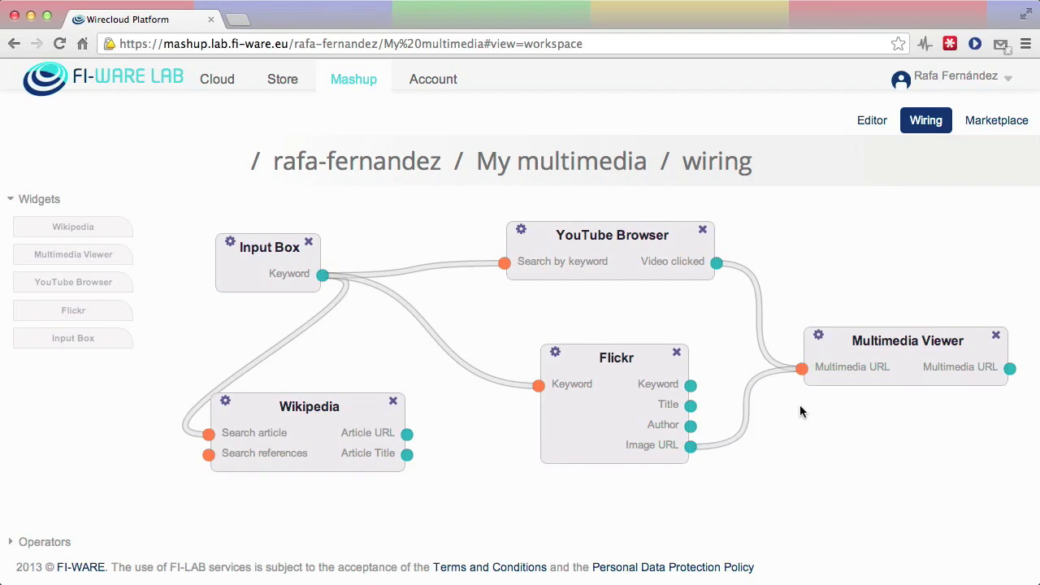
Send 'batman' from the dashboard's Input Box and load the first YouTube result into the viewer
{"action": "left_click", "coordinate": [876, 121]}
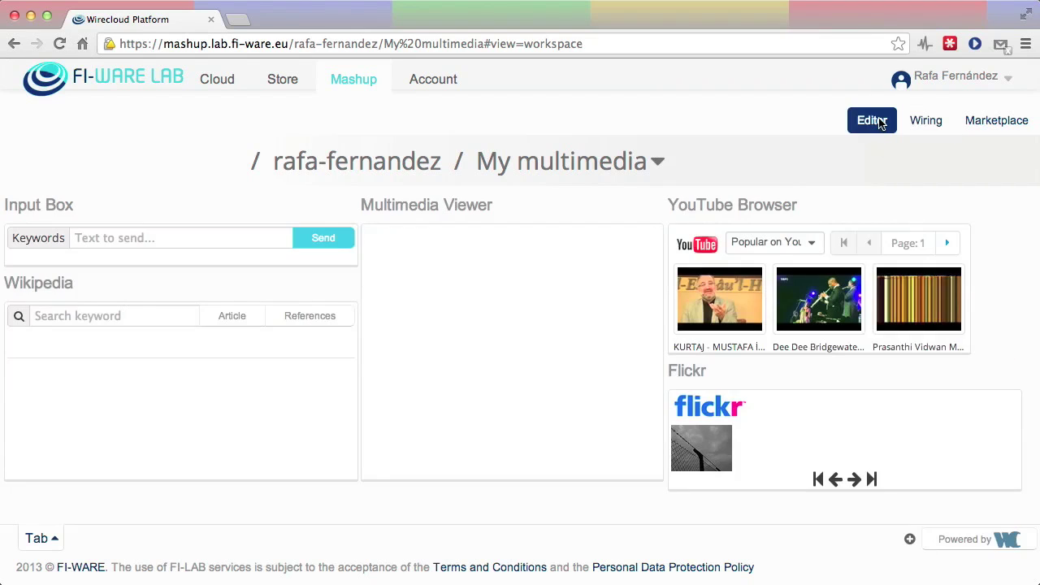
{"action": "left_click", "coordinate": [199, 232]}
{"action": "type", "text": "batman"}
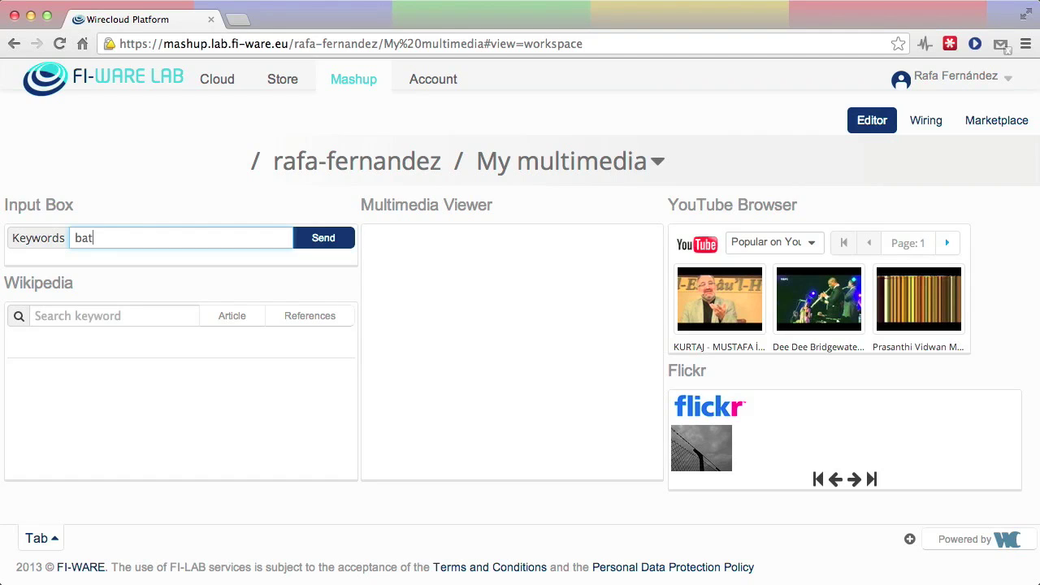
{"action": "left_click", "coordinate": [322, 238]}
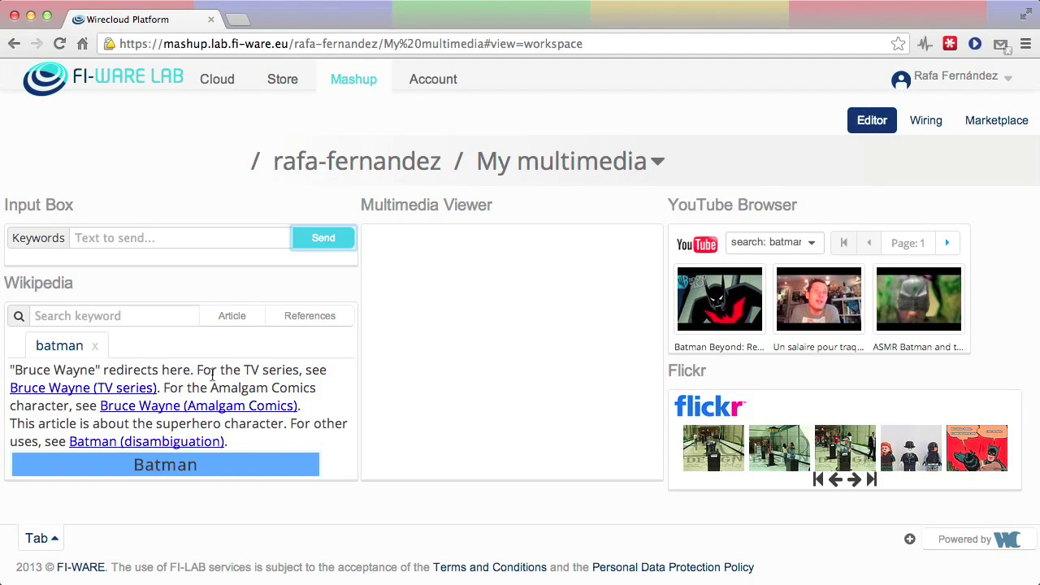
{"action": "left_click", "coordinate": [731, 313]}
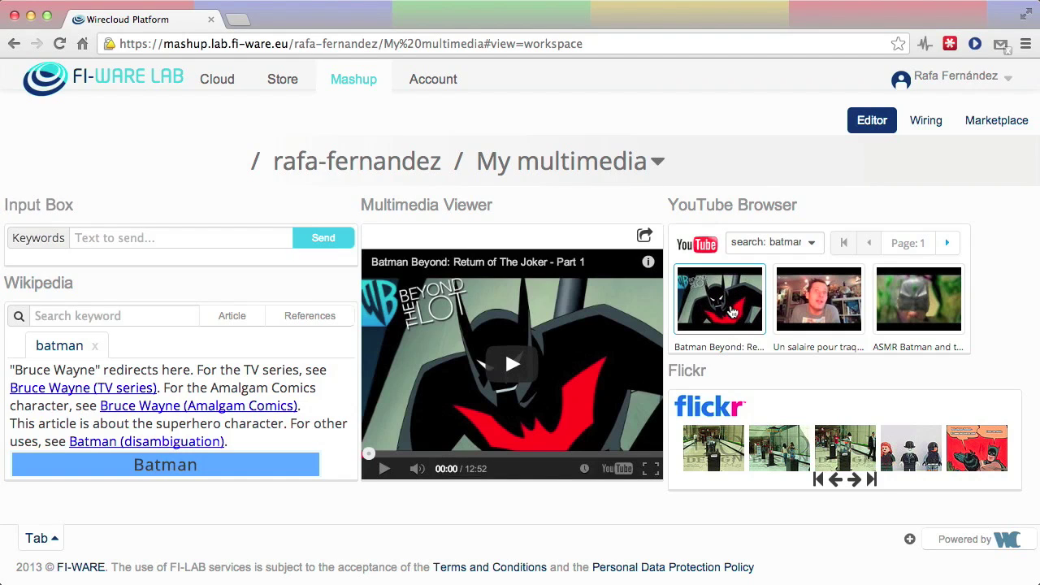
Play and pause the Batman video, then view the first and fifth Flickr photos
{"action": "left_click", "coordinate": [505, 398]}
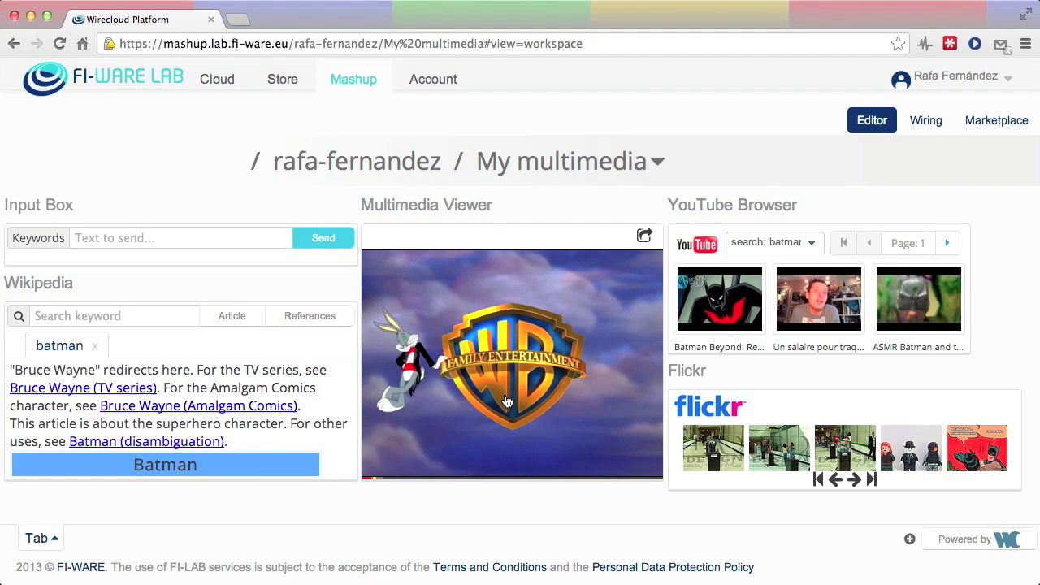
{"action": "left_click", "coordinate": [385, 471]}
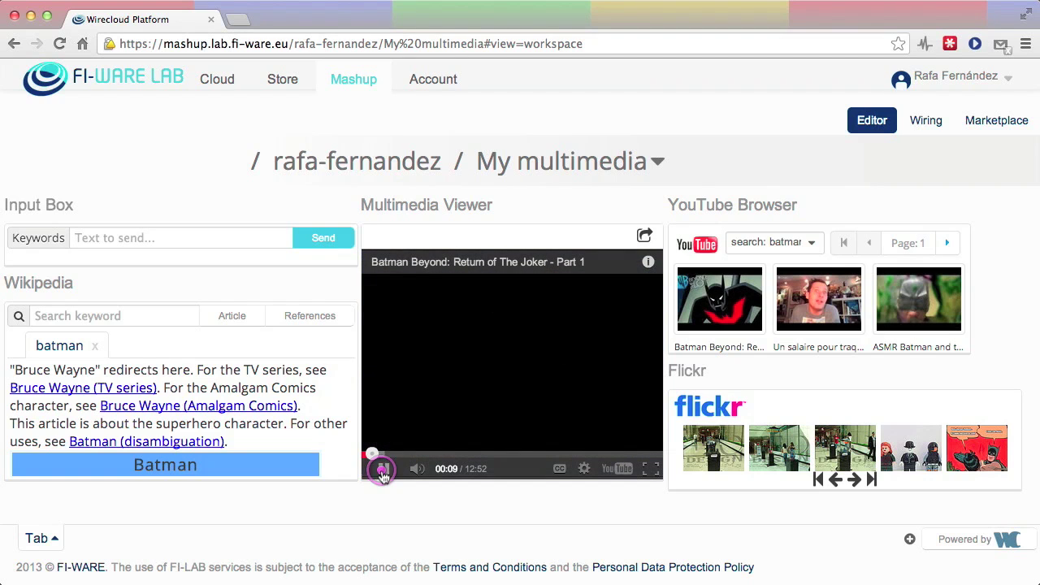
{"action": "left_click", "coordinate": [726, 455]}
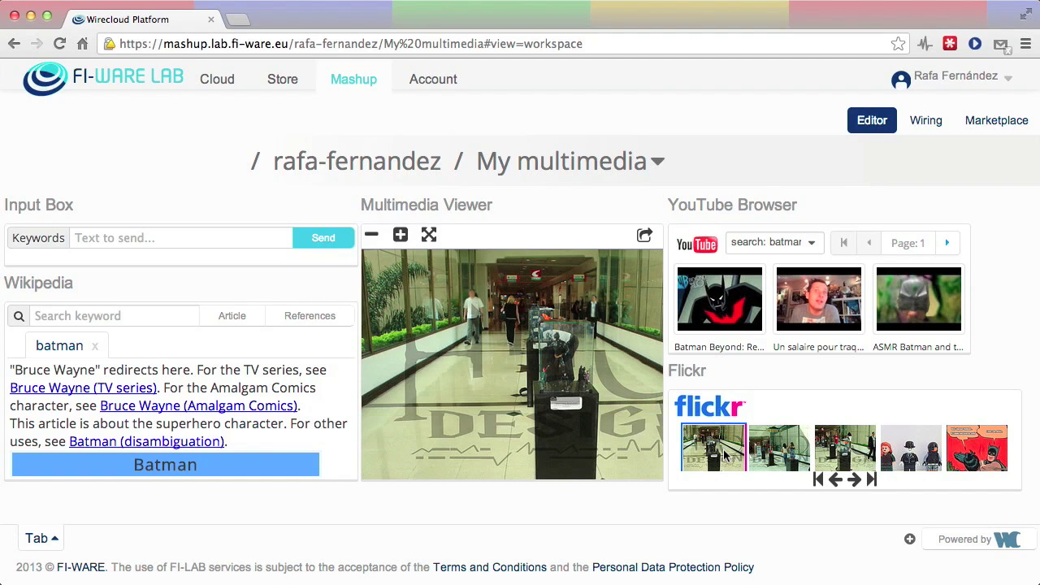
{"action": "left_click", "coordinate": [969, 452]}
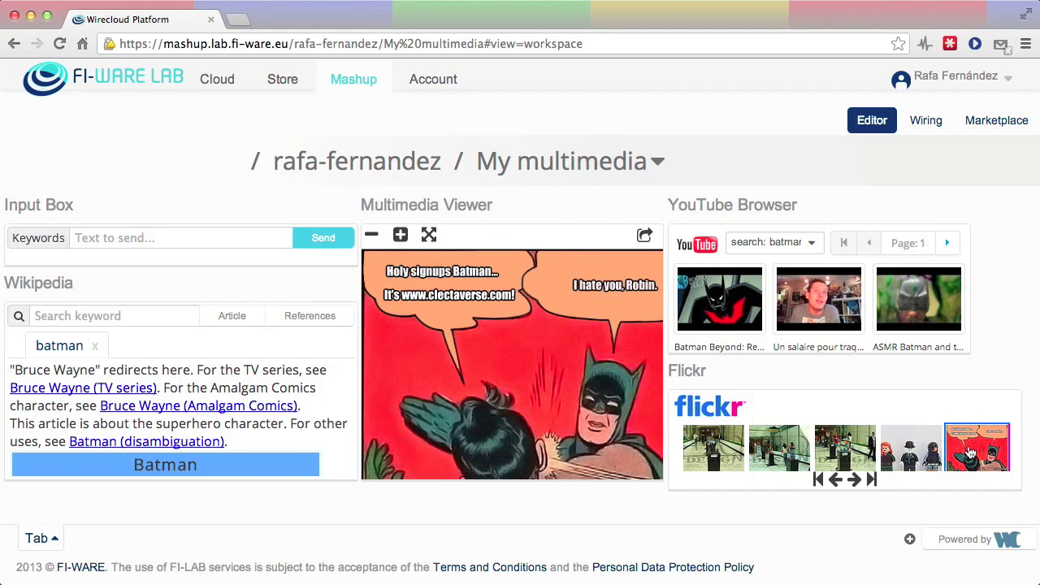